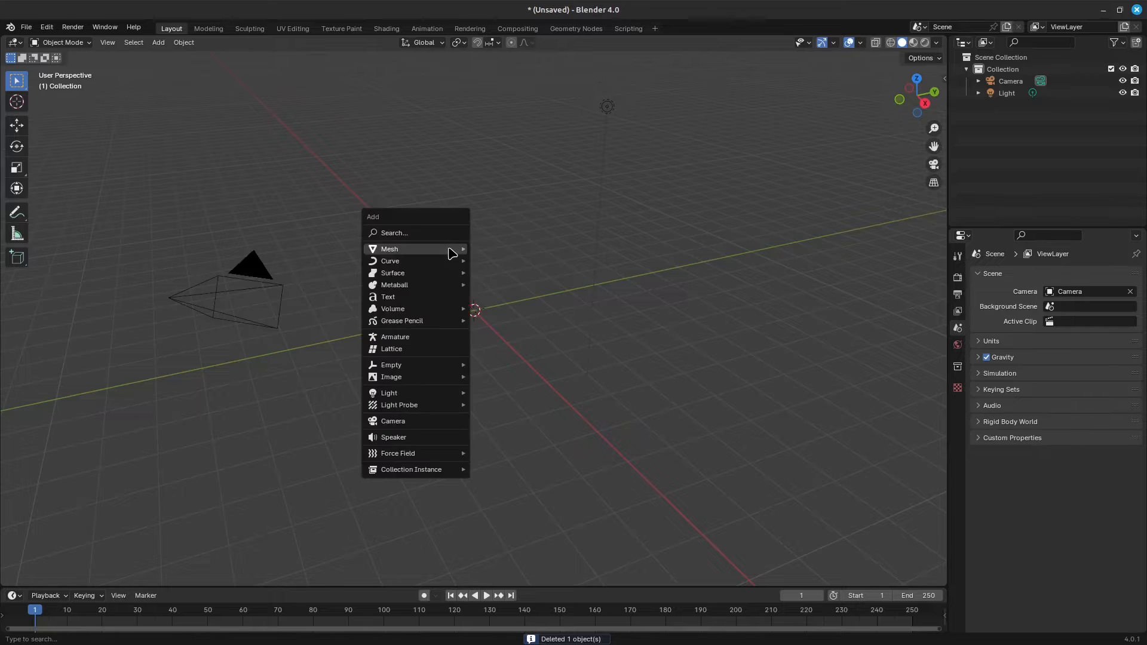
Step: Add a Bezier curve at the world origin
mouse_move(430, 260)
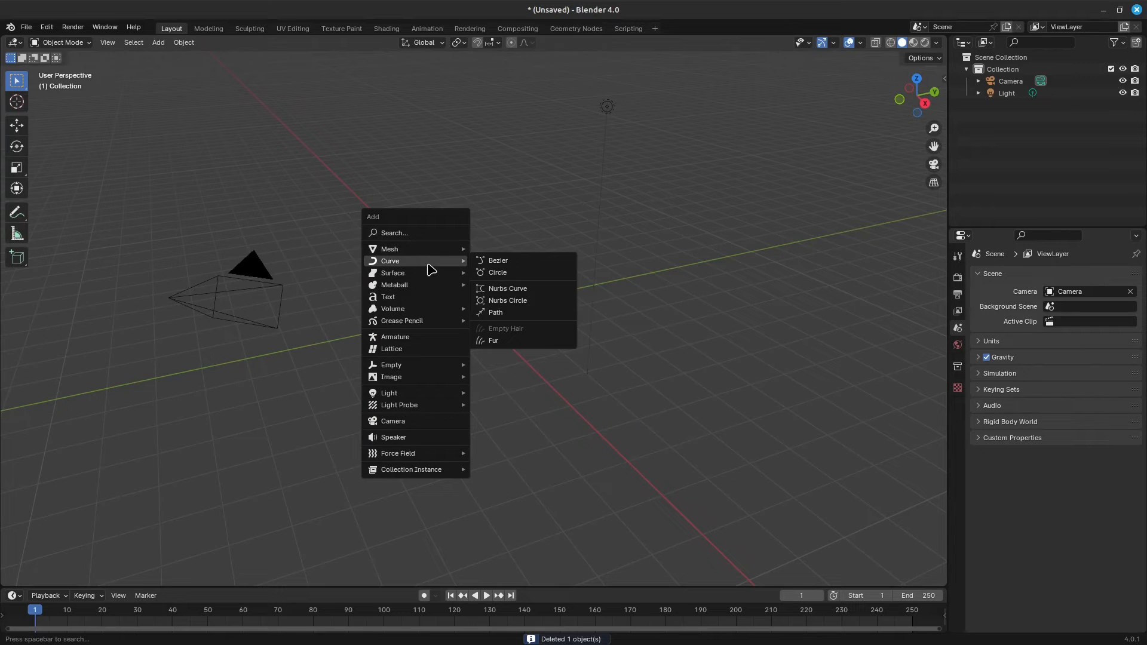
click(511, 263)
key(shift+g)
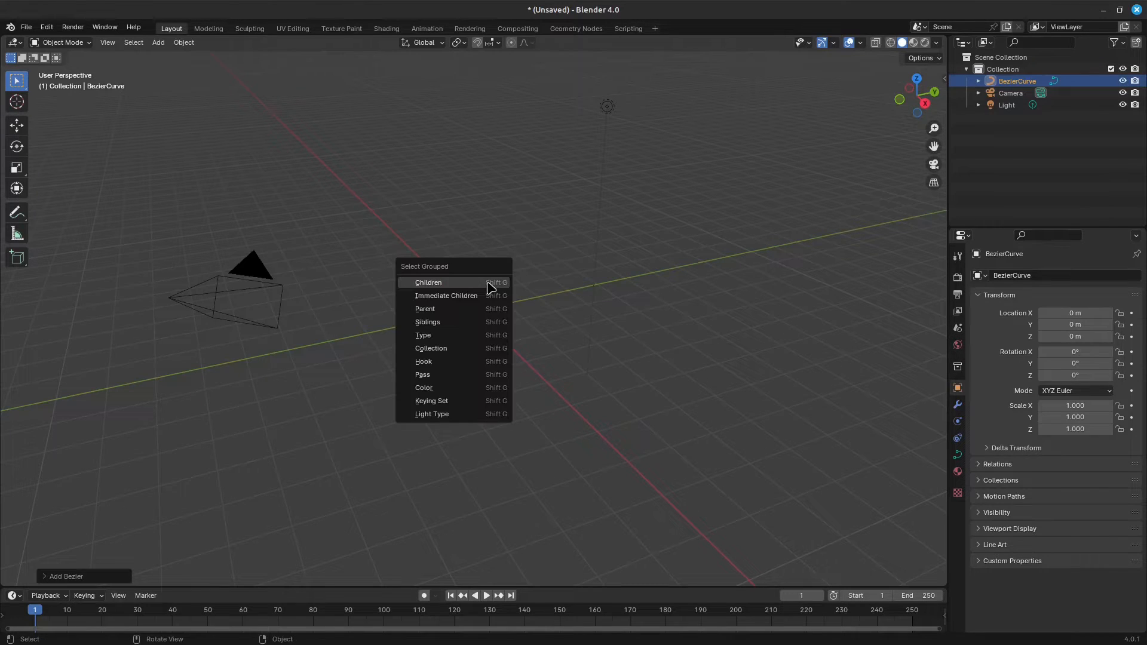
key(Escape)
Step: Add a NURBS curve and move it away from the Bezier curve to about X 1.35 m, Y 2.17 m, Z -0.72 m
key(shift+a)
mouse_move(412, 224)
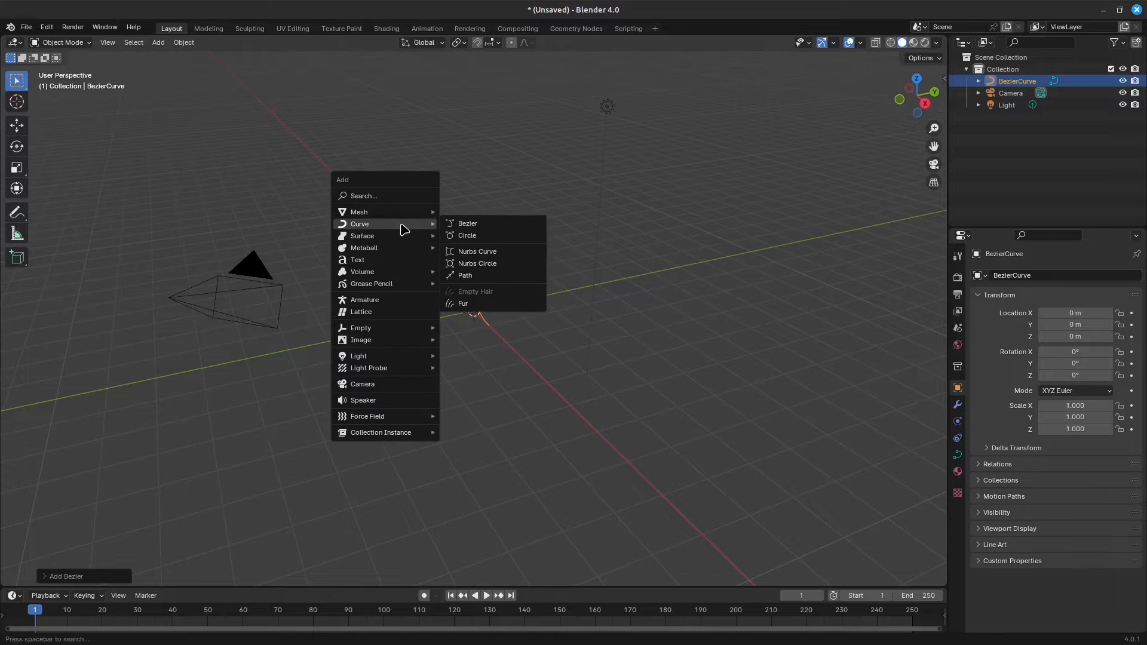
click(483, 253)
key(g)
click(690, 335)
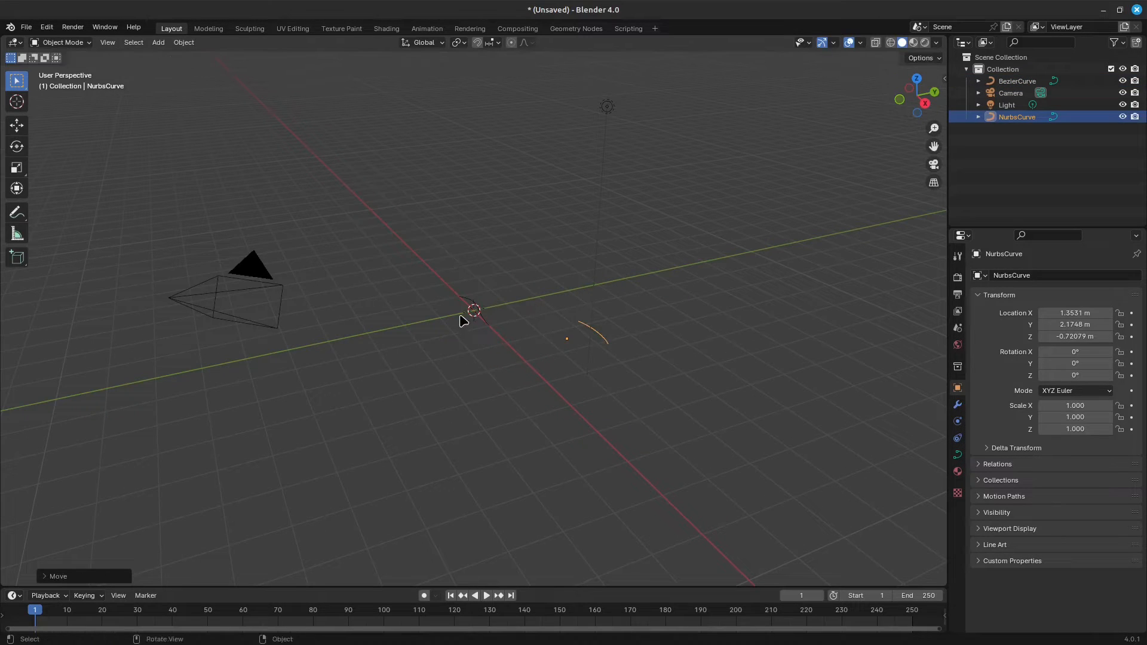
scroll(464, 321, up, 5)
key(shift+a)
mouse_move(435, 280)
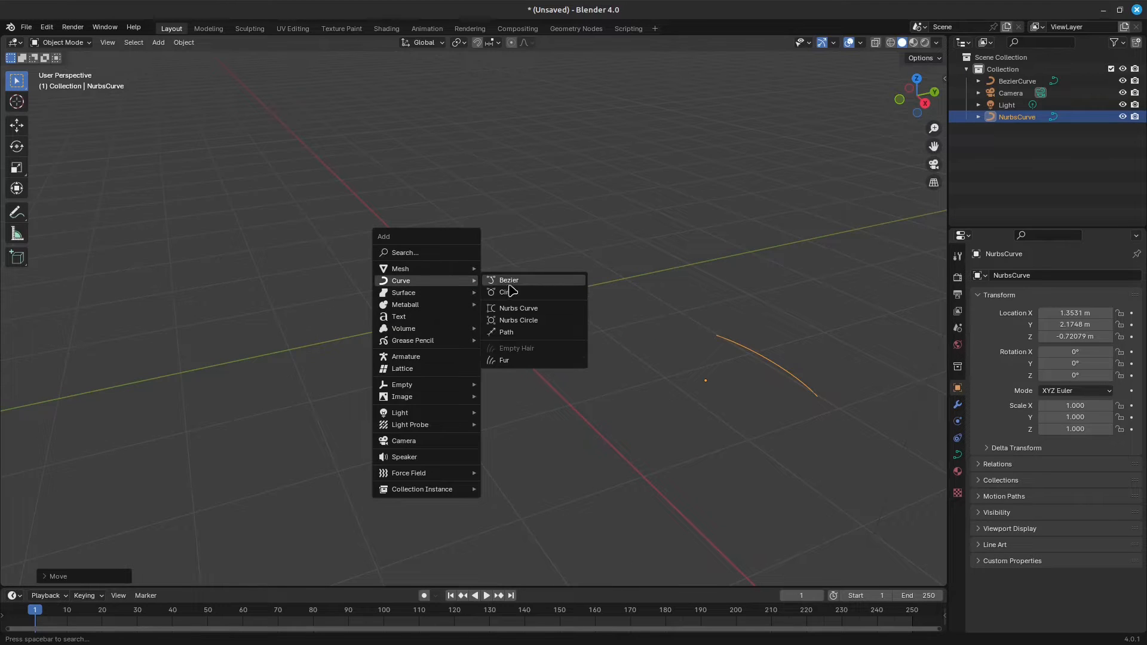
click(513, 280)
key(ctrl+z)
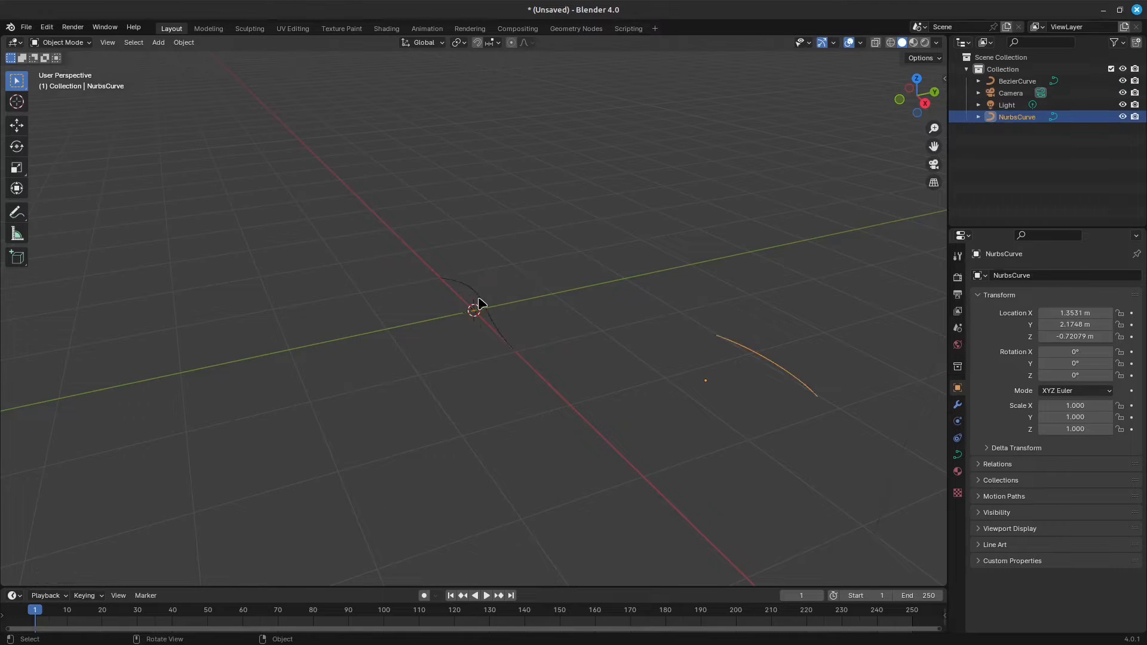
Step: Add a Bezier circle and move it between the other two curves, to about X 0.41 m, Y 1.65 m, Z 0.58 m
key(shift+a)
mouse_move(489, 297)
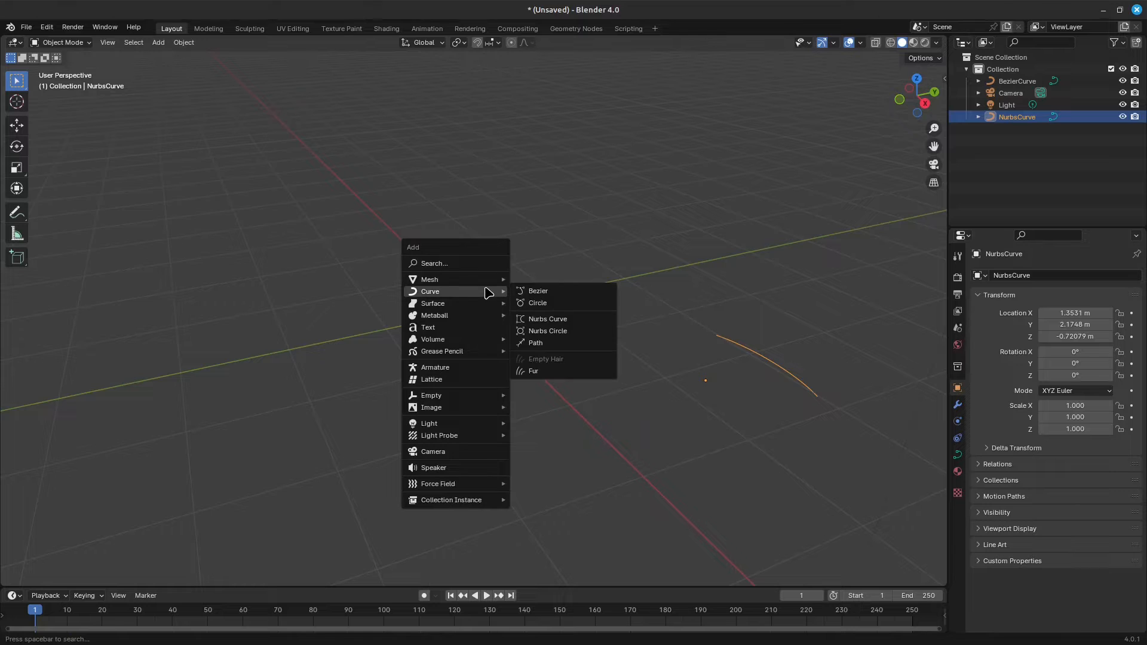
click(555, 303)
key(g)
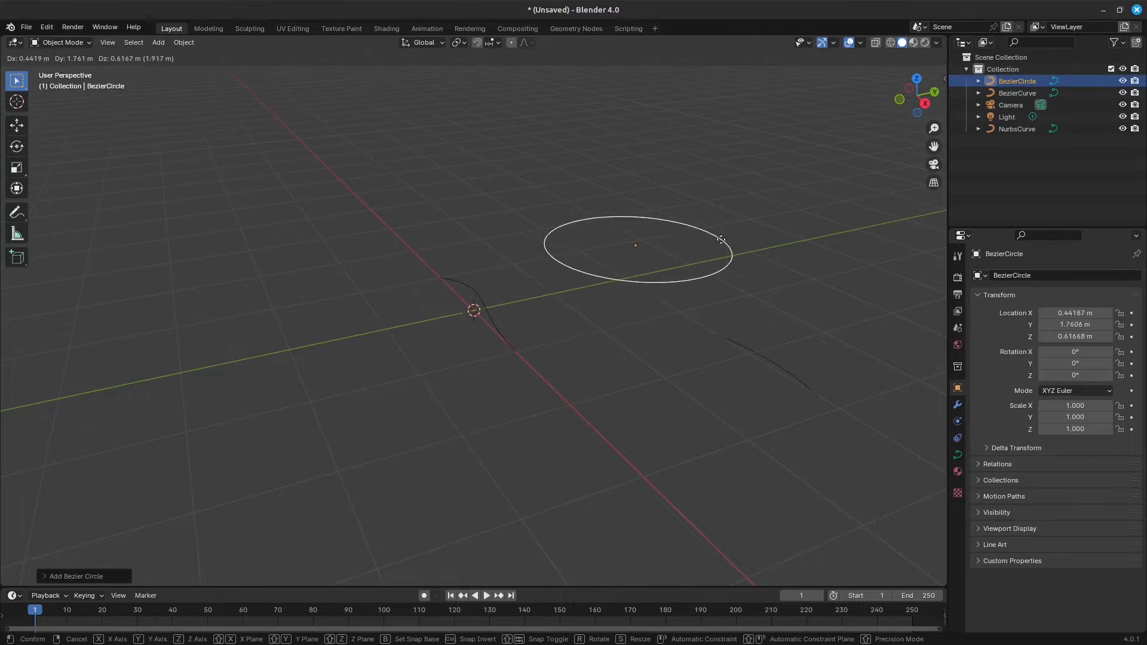
click(722, 246)
Step: Set the Bezier circle's Z location to 0 m
middle_drag(607, 312, 665, 276)
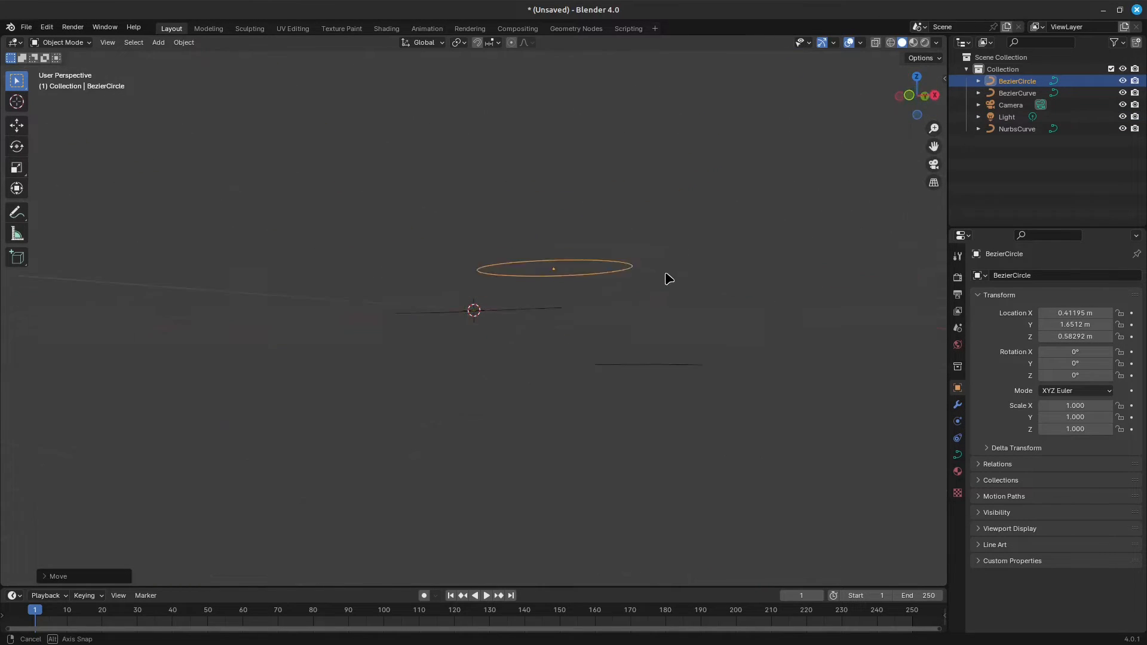
key(n)
click(866, 127)
text(0)
key(Return)
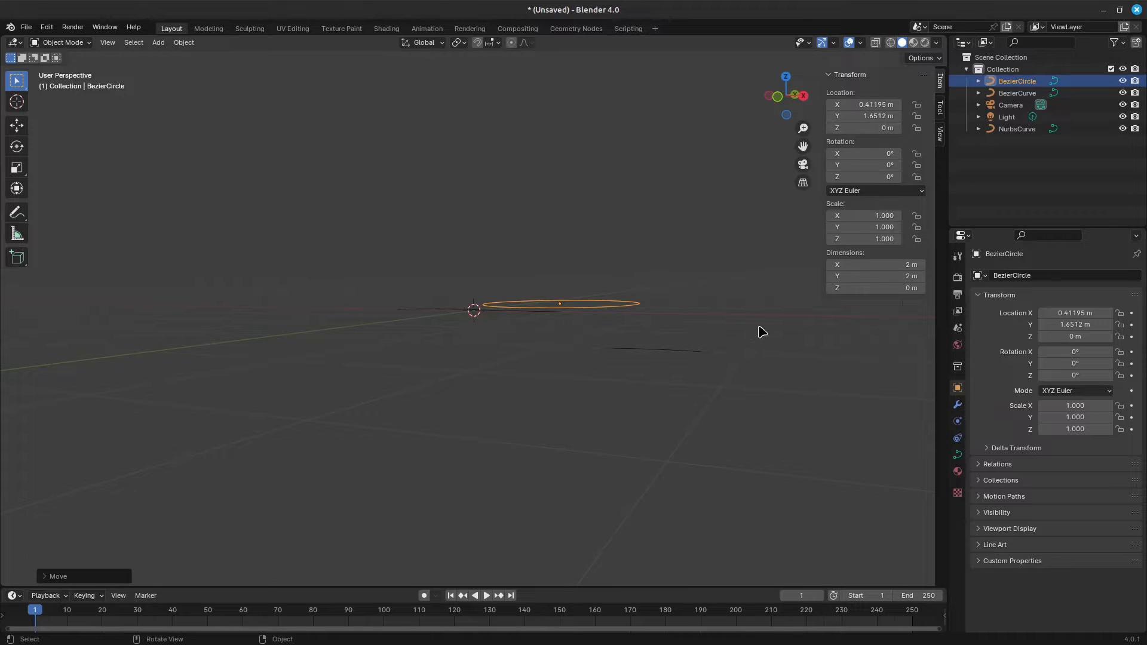
Step: Set the NURBS curve's Z location to 0 m and hide the transform values
click(647, 352)
click(865, 128)
text(0)
key(Return)
middle_drag(746, 269, 718, 214)
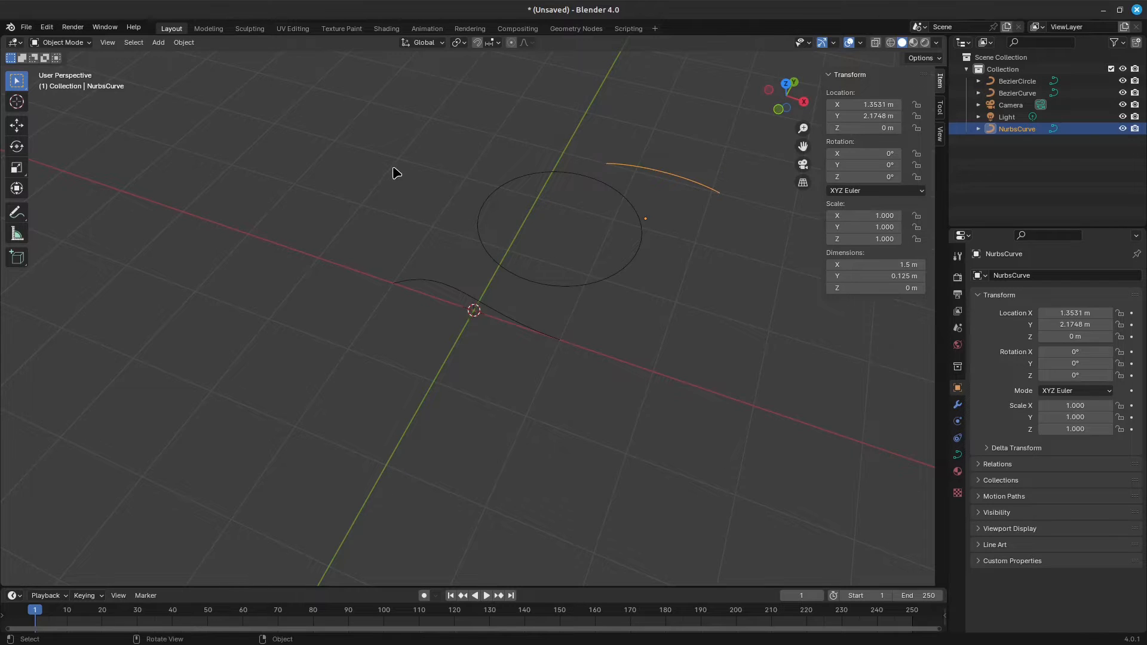
key(n)
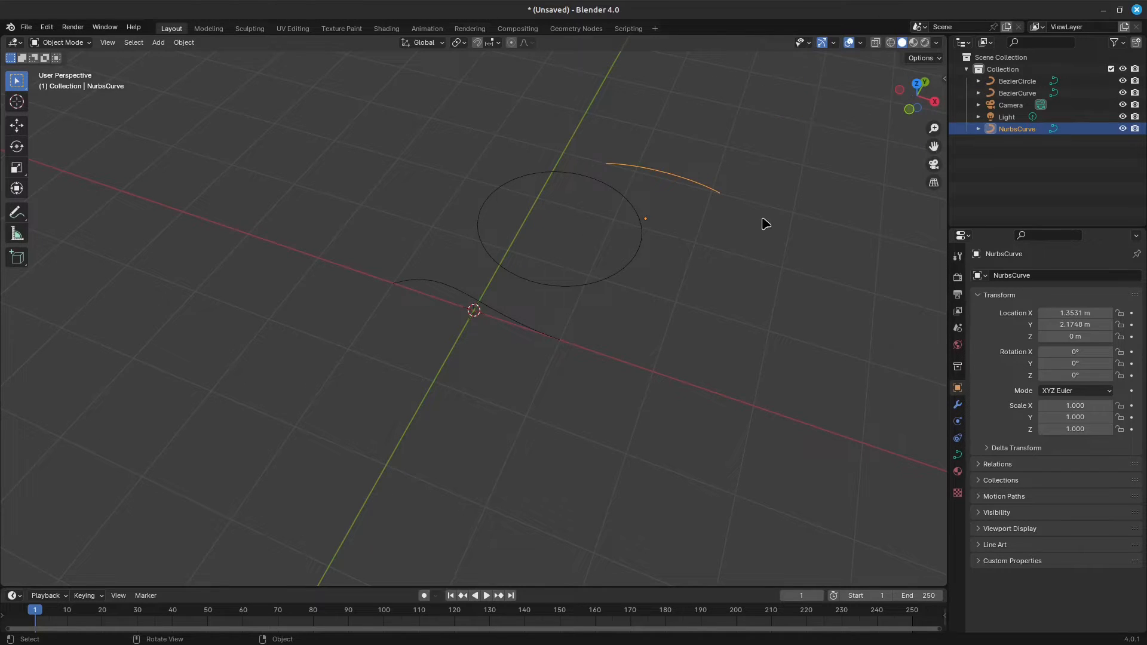
Step: Examine the NURBS curve's data properties, including its Geometry and Bevel settings
middle_drag(633, 261, 816, 398)
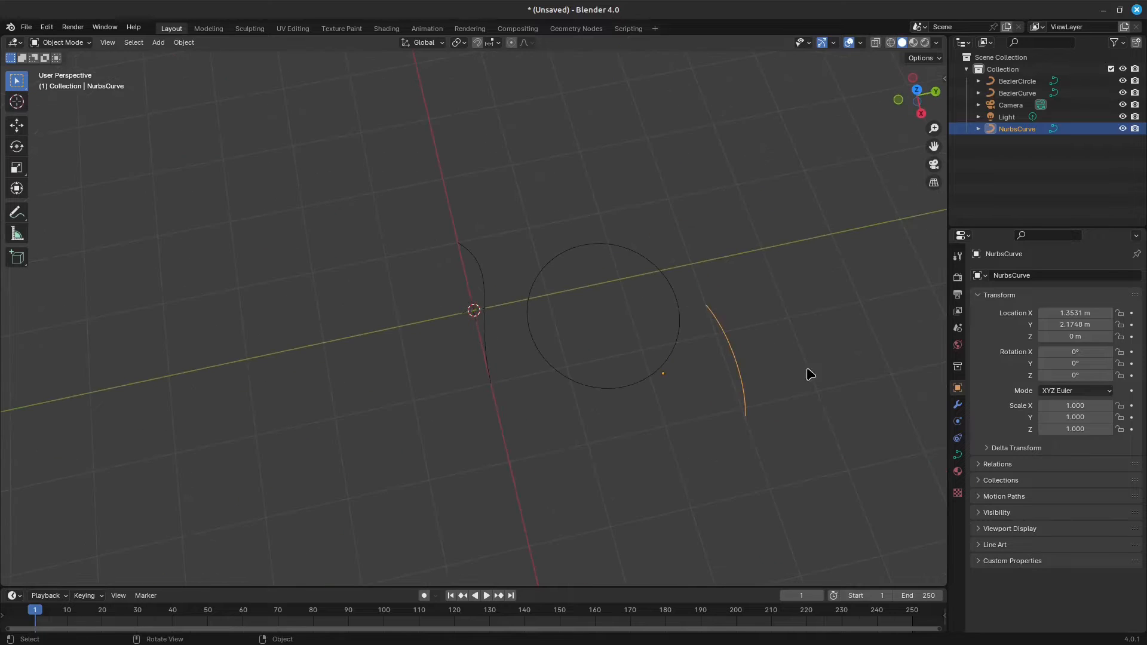
click(485, 331)
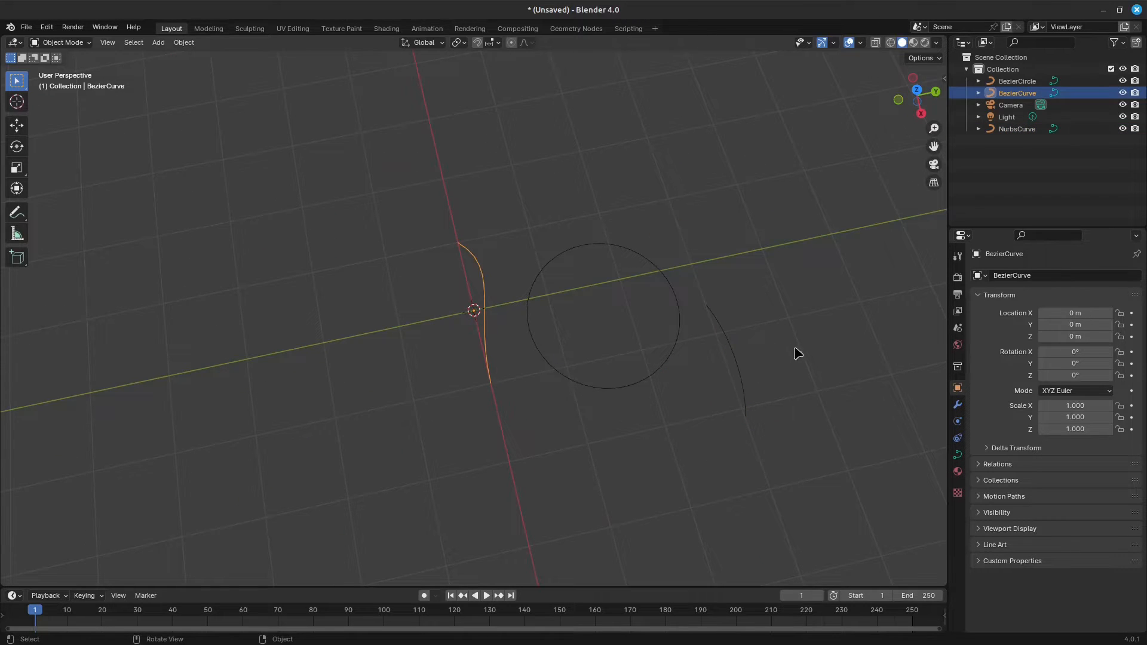
click(729, 354)
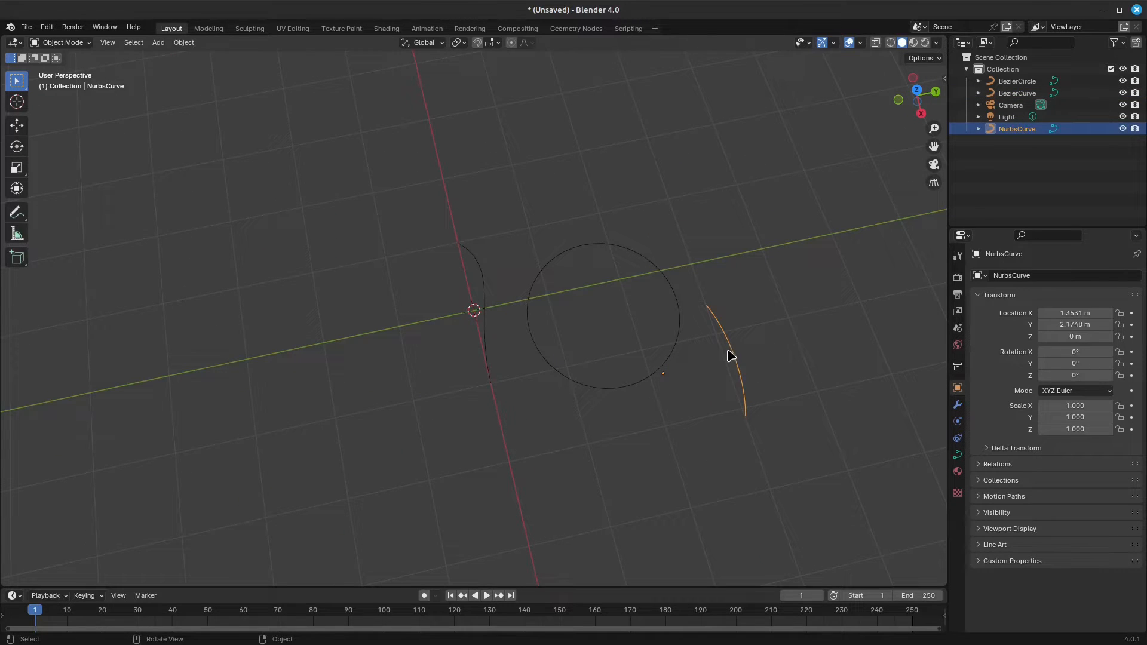
click(1053, 128)
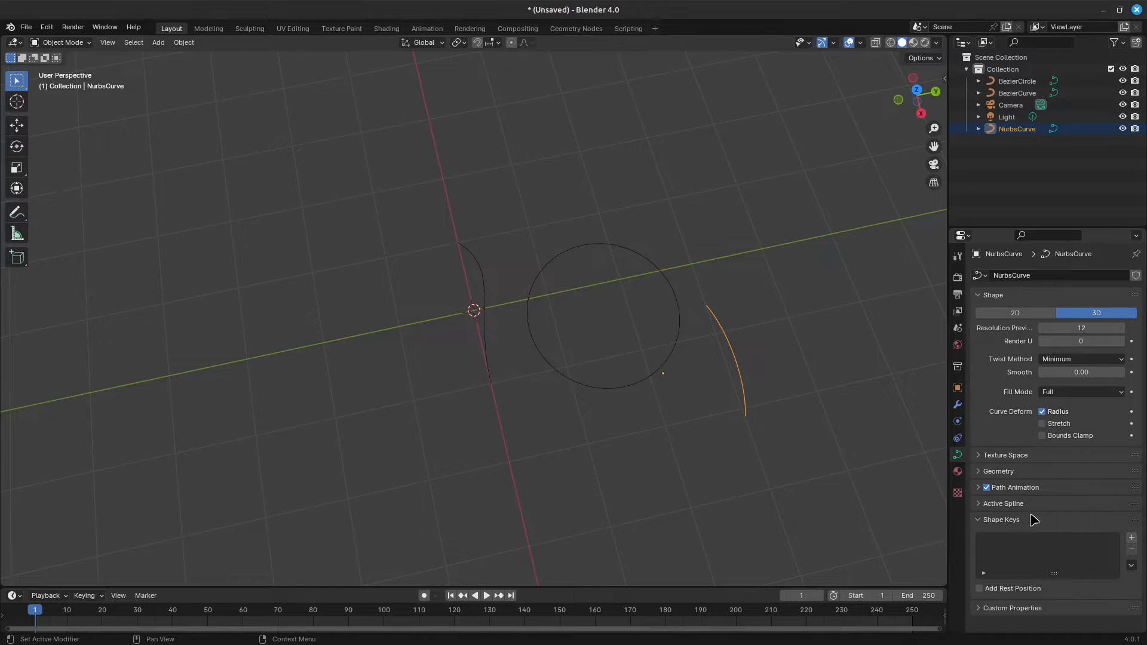
click(998, 471)
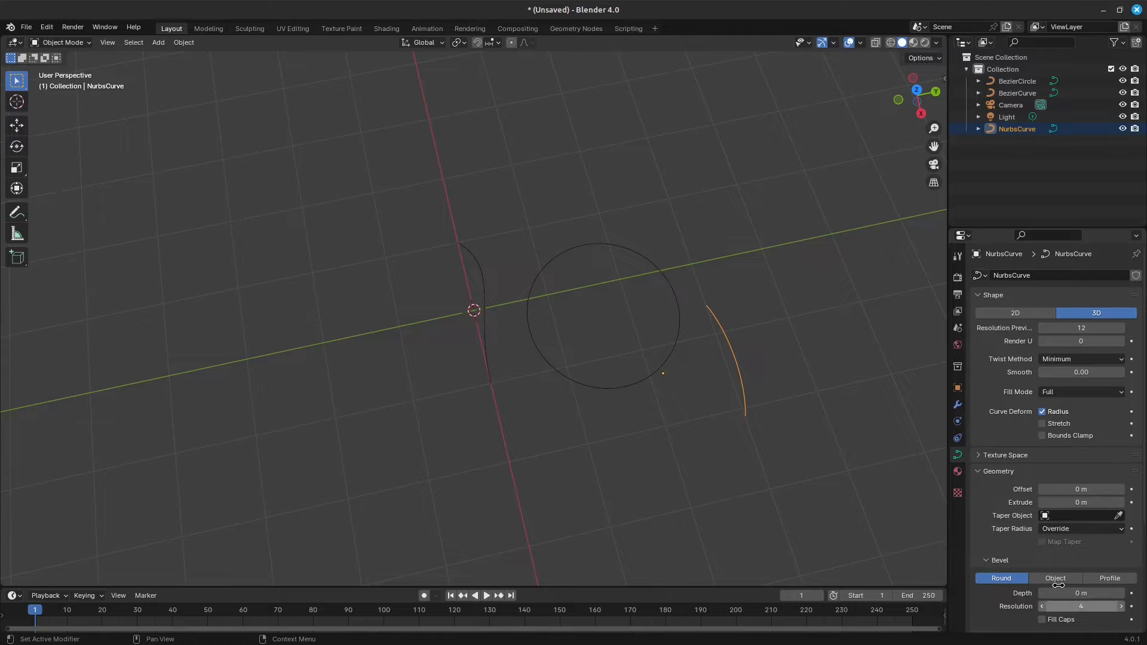
Step: Compare the control points of the Bezier curve and the NURBS curve in Edit Mode
click(1017, 81)
middle_drag(758, 332, 506, 309)
click(481, 307)
key(Tab)
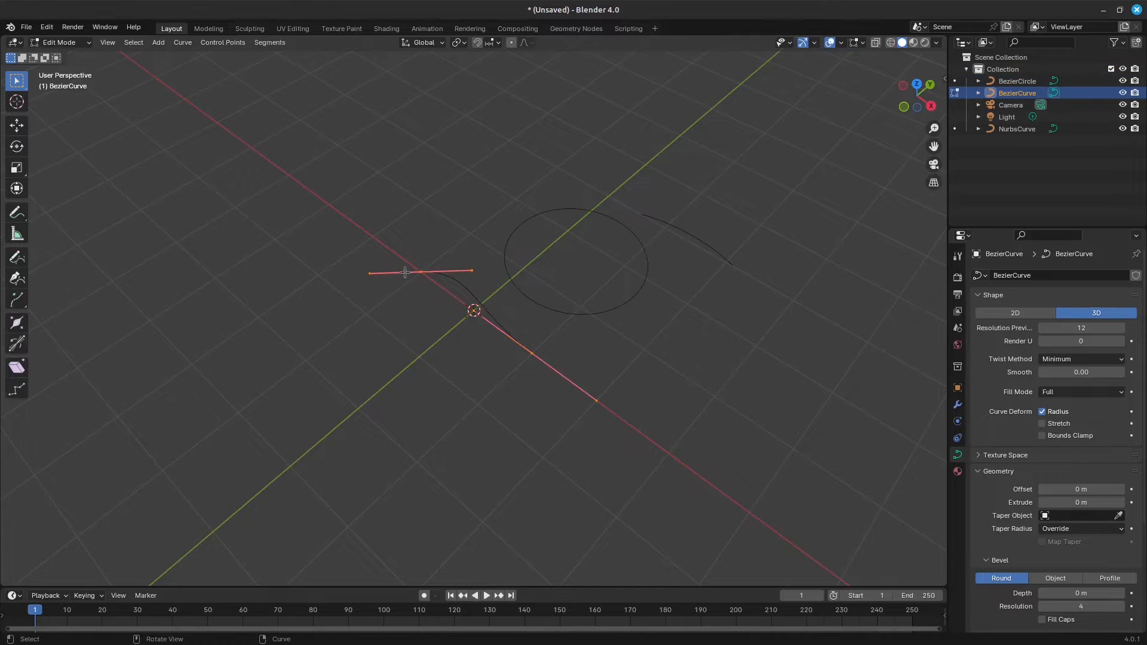
key(Tab)
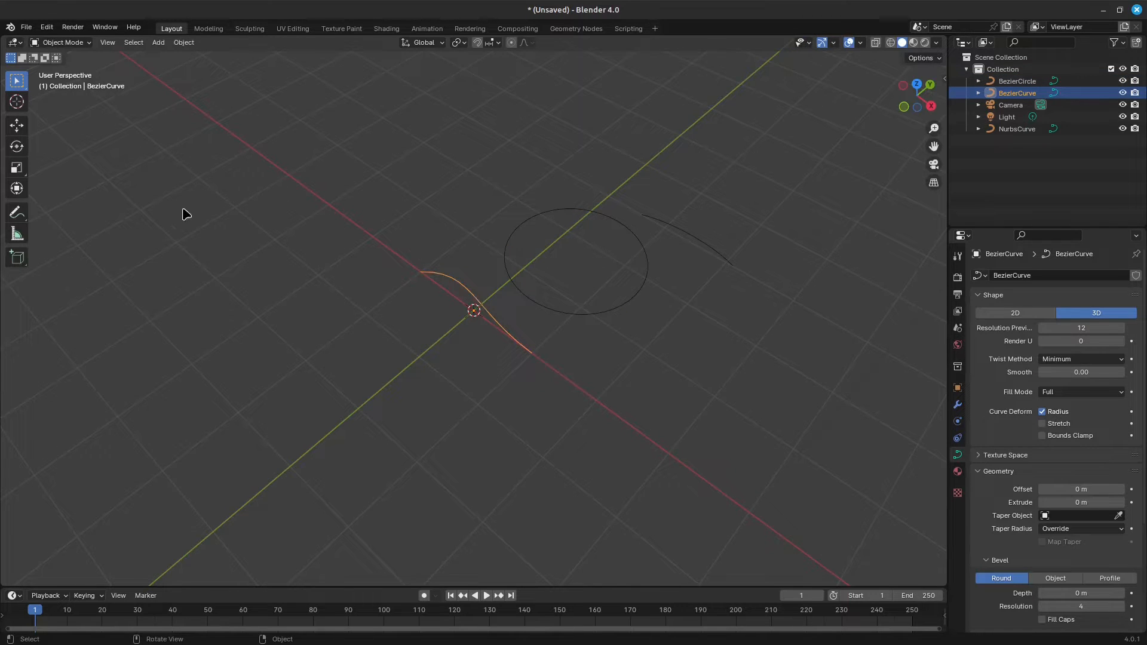
click(1016, 129)
key(Tab)
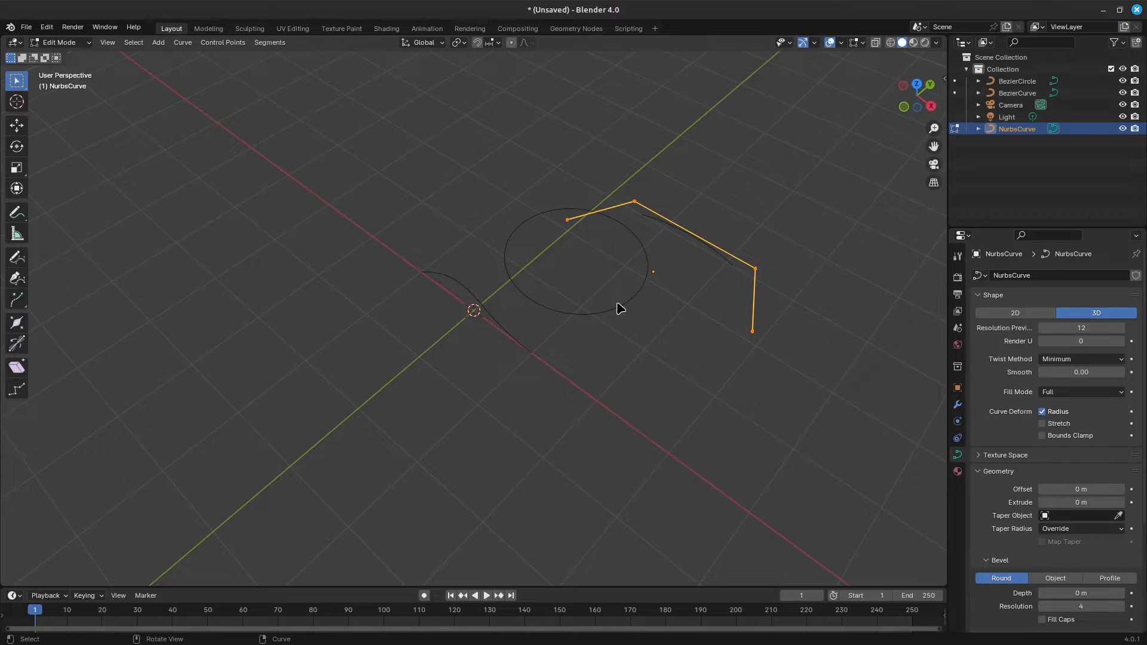
key(Tab)
Step: Enter Edit Mode on the Bezier curve to expose its control points and handles
click(1016, 93)
middle_drag(733, 210, 490, 305)
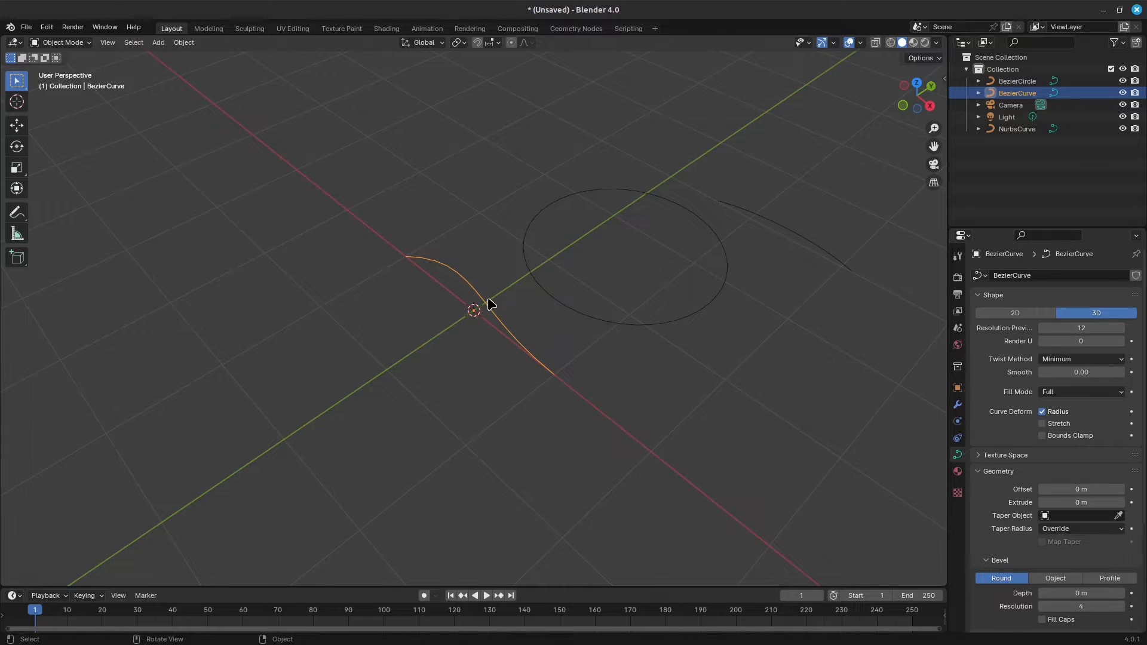
middle_drag(621, 330, 565, 333)
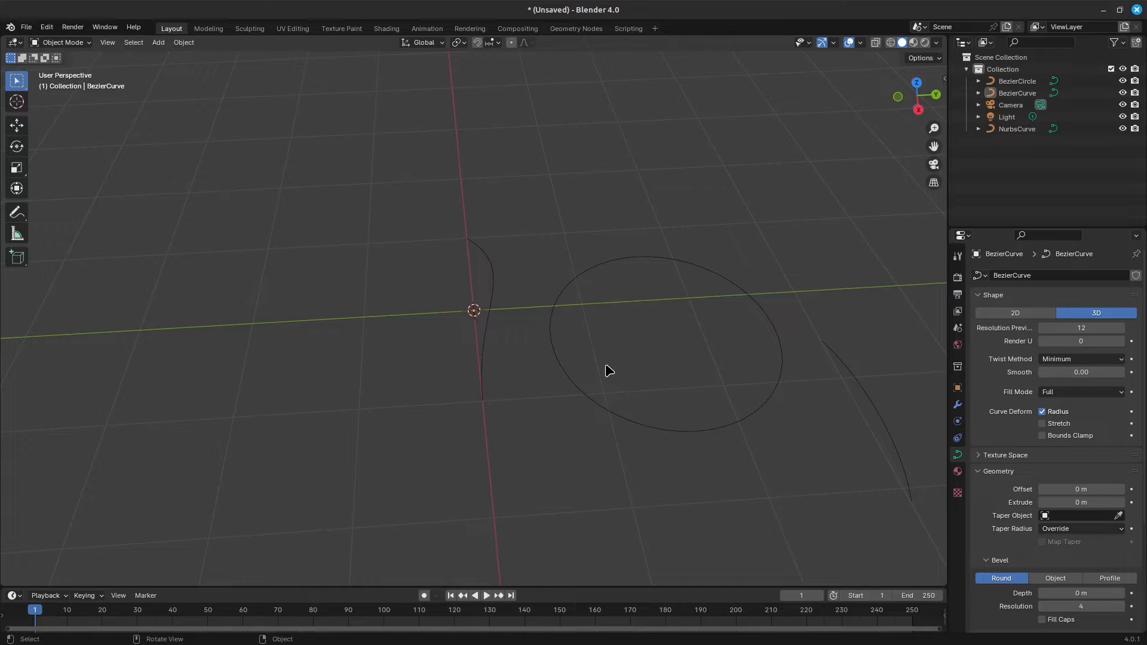
middle_drag(627, 364, 443, 535)
mouse_move(436, 586)
mouse_down()
mouse_move(443, 534)
mouse_move(443, 579)
mouse_up()
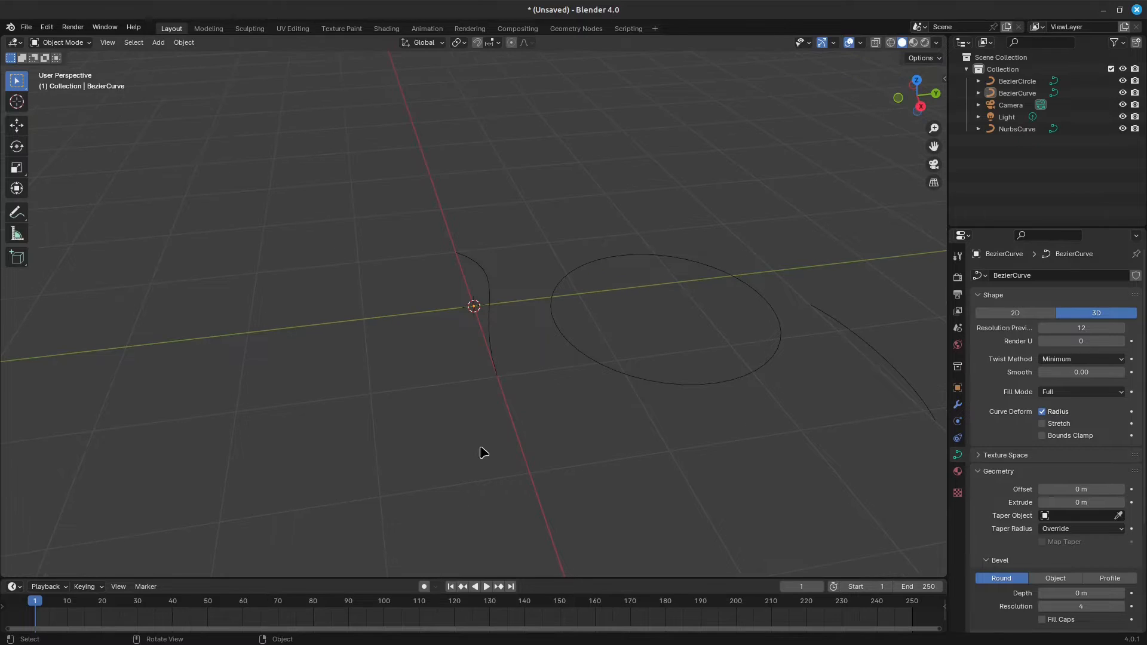
key(Tab)
middle_drag(463, 280, 36, 89)
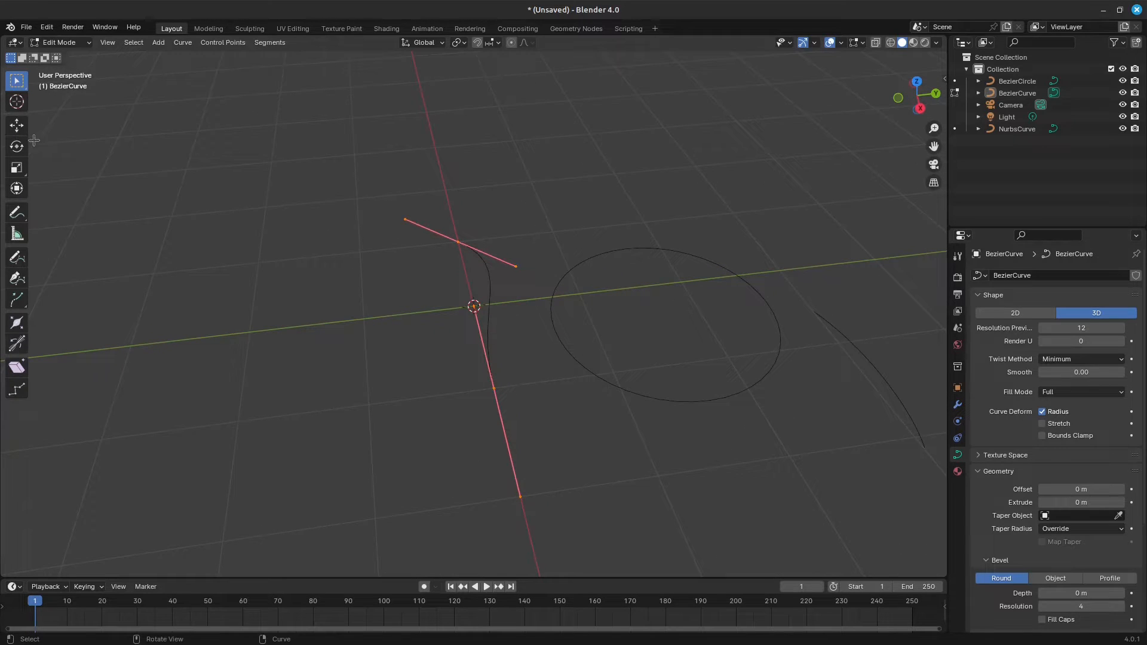
middle_drag(83, 168, 341, 192)
middle_drag(638, 378, 12, 57)
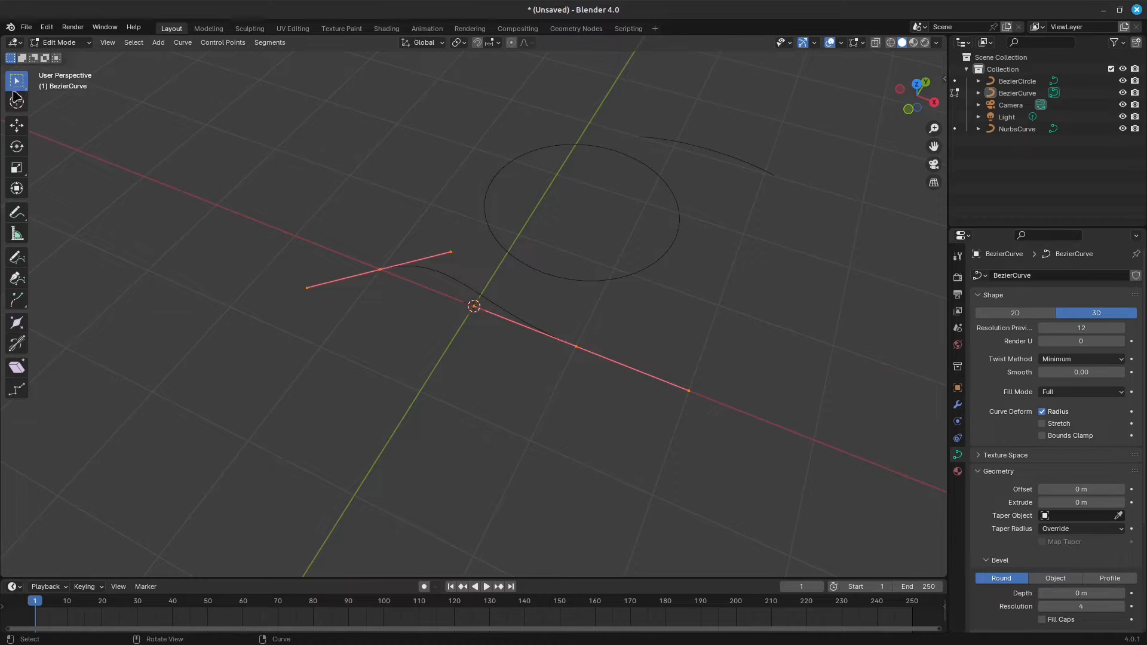
Step: Reshape the Bezier curve by moving the inner handle of its first control point outward with the Move tool
click(15, 125)
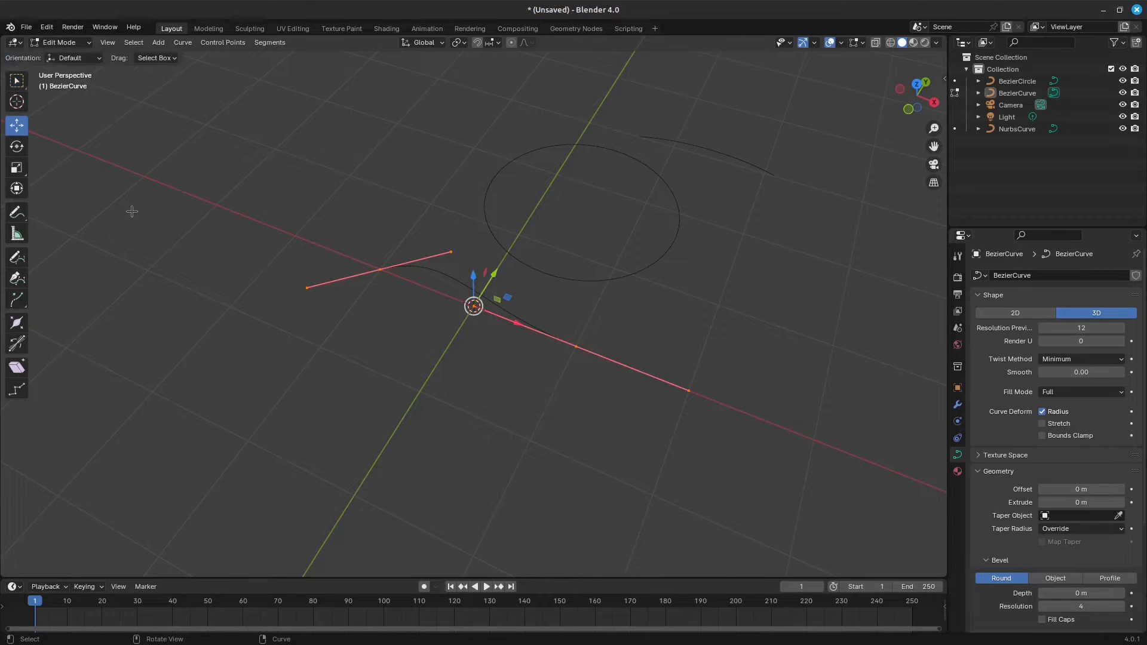
click(17, 146)
click(17, 167)
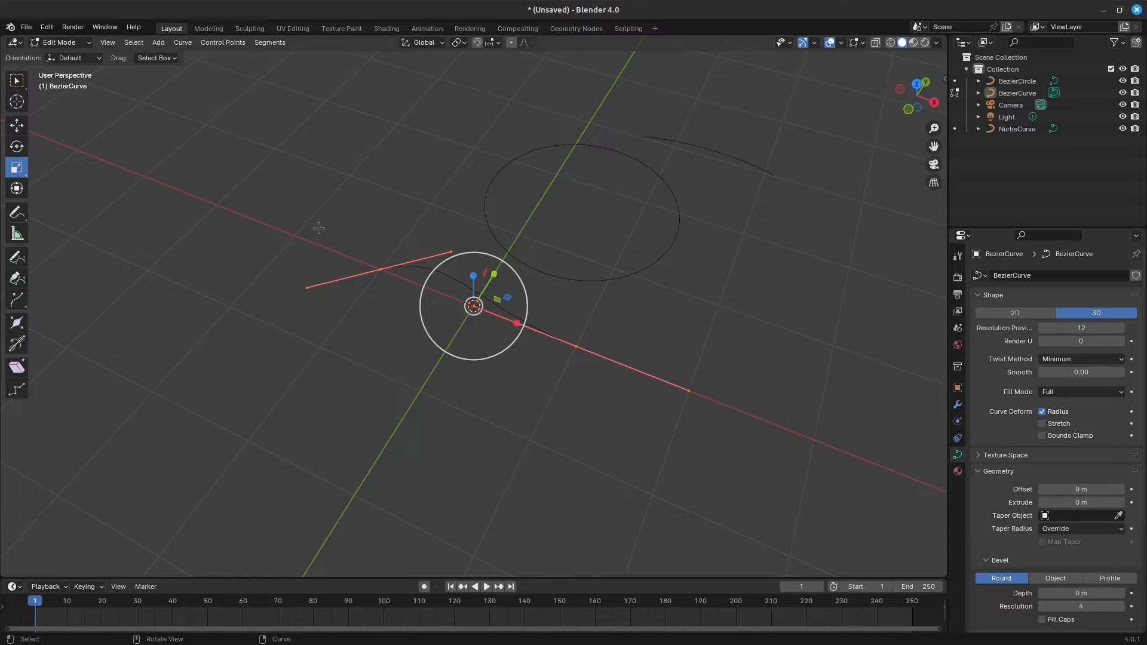
click(449, 251)
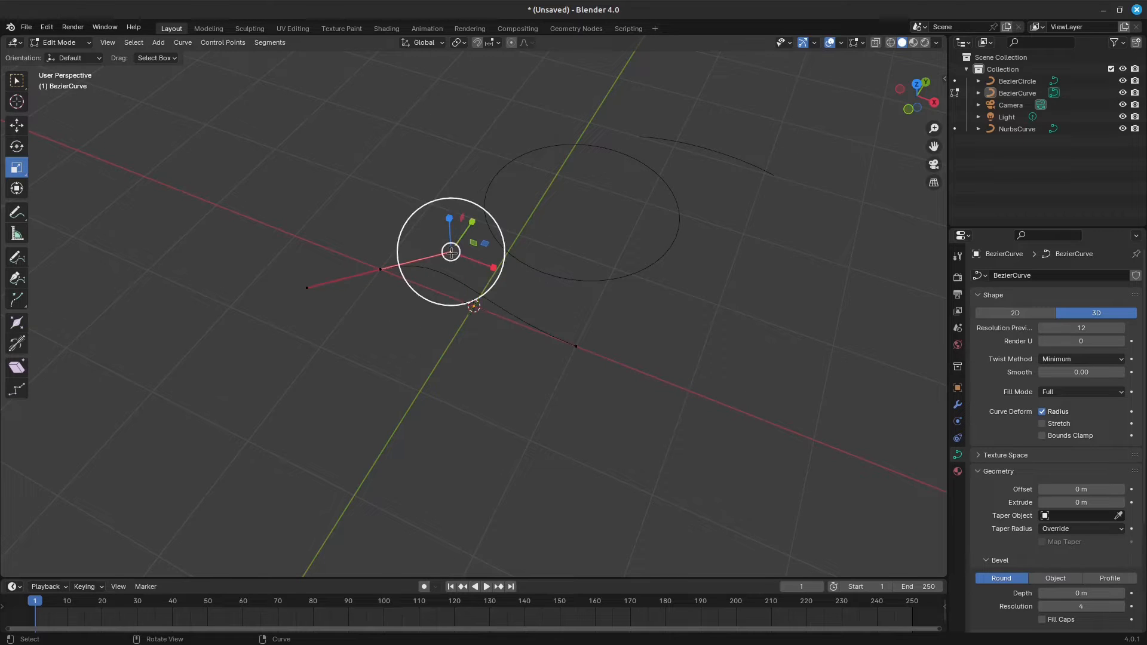
drag(479, 261, 519, 300)
key(ctrl+z)
click(17, 124)
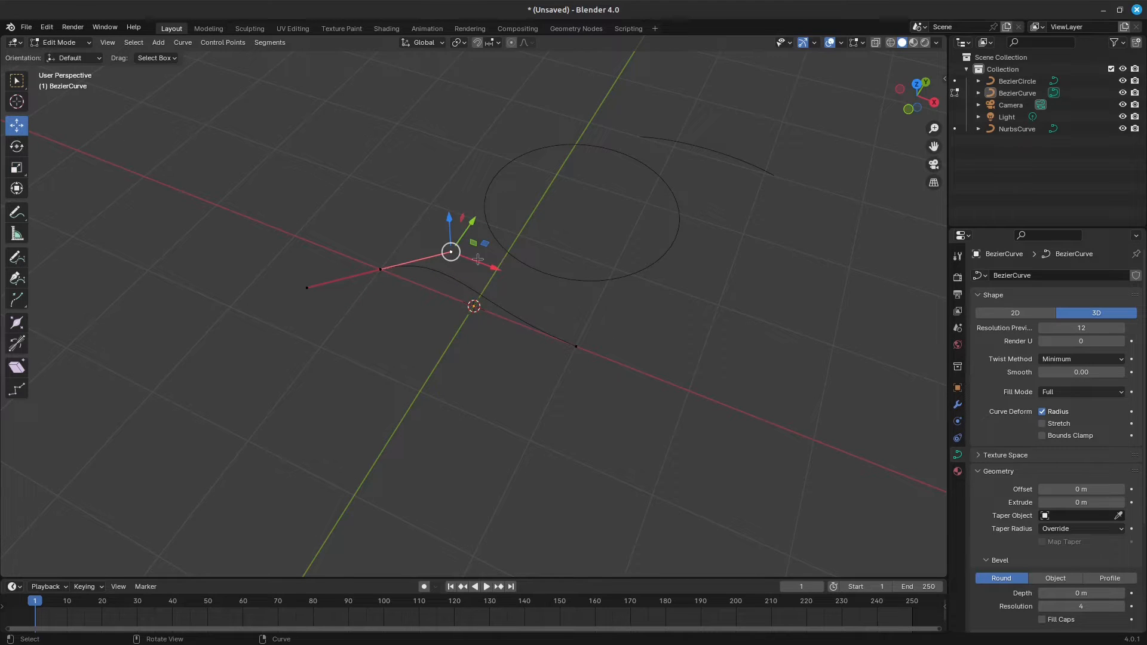
drag(449, 254, 538, 253)
Step: Try changing the selected handle with the Transform tool and undo the changes
click(17, 189)
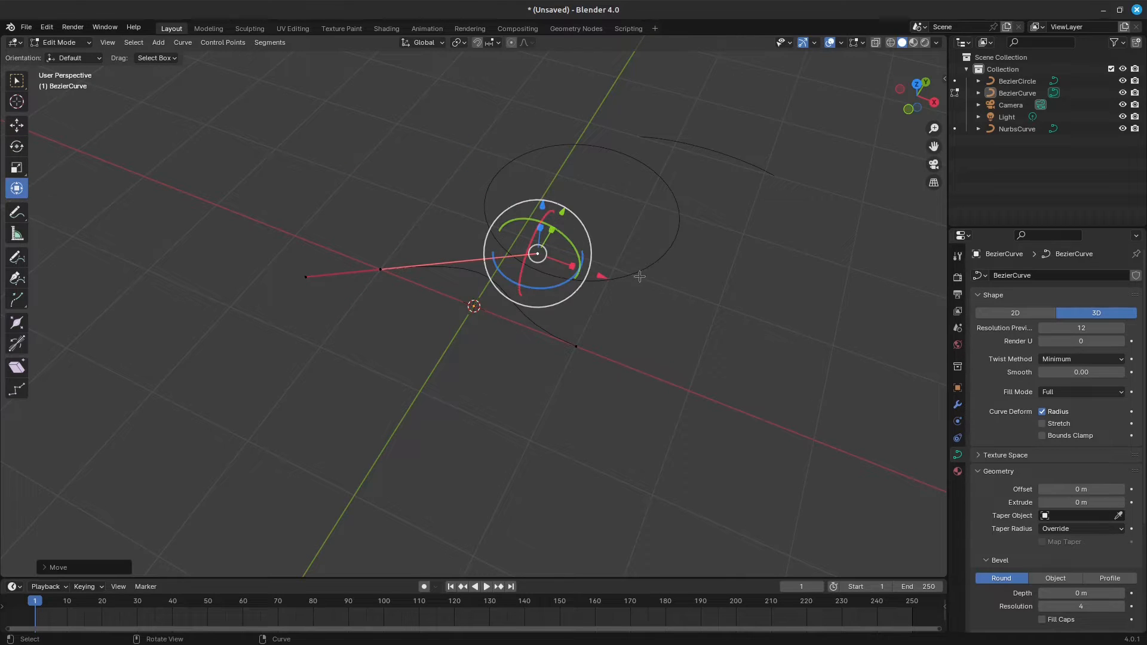
drag(512, 271, 299, 69)
middle_drag(513, 321, 536, 269)
drag(480, 244, 239, 435)
key(ctrl+z)
key(ctrl+z)
key(ctrl+z)
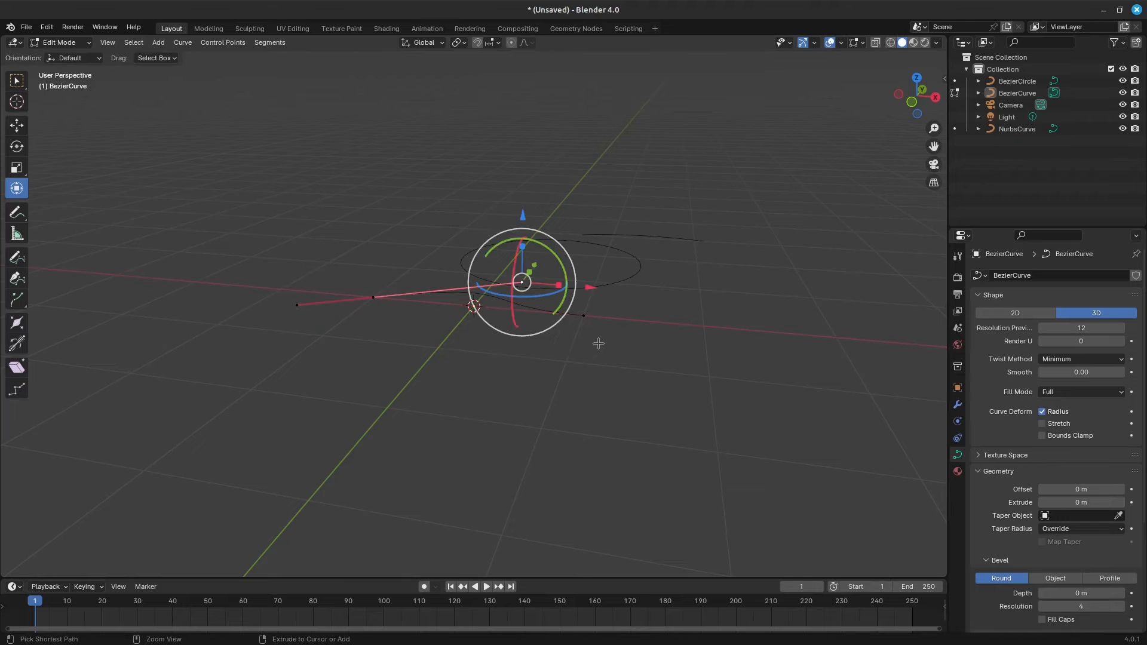
Step: Switch to the curve Draw tool, try two freehand strokes and undo them
mouse_move(482, 319)
middle_down()
mouse_move(430, 334)
mouse_move(473, 339)
mouse_move(294, 222)
middle_up()
click(17, 257)
drag(381, 217, 724, 159)
mouse_move(724, 159)
middle_down()
mouse_move(563, 320)
mouse_move(481, 333)
mouse_move(389, 305)
middle_up()
drag(253, 274, 371, 296)
key(ctrl+z)
key(ctrl+z)
Step: Draw three freehand curves on the side of the Bezier curve opposite the circle
mouse_move(230, 218)
mouse_down()
mouse_move(306, 153)
mouse_move(357, 161)
mouse_up()
mouse_move(440, 115)
middle_down()
mouse_move(415, 165)
mouse_move(302, 255)
middle_up()
drag(330, 308, 326, 312)
middle_drag(382, 317, 313, 345)
drag(283, 348, 375, 400)
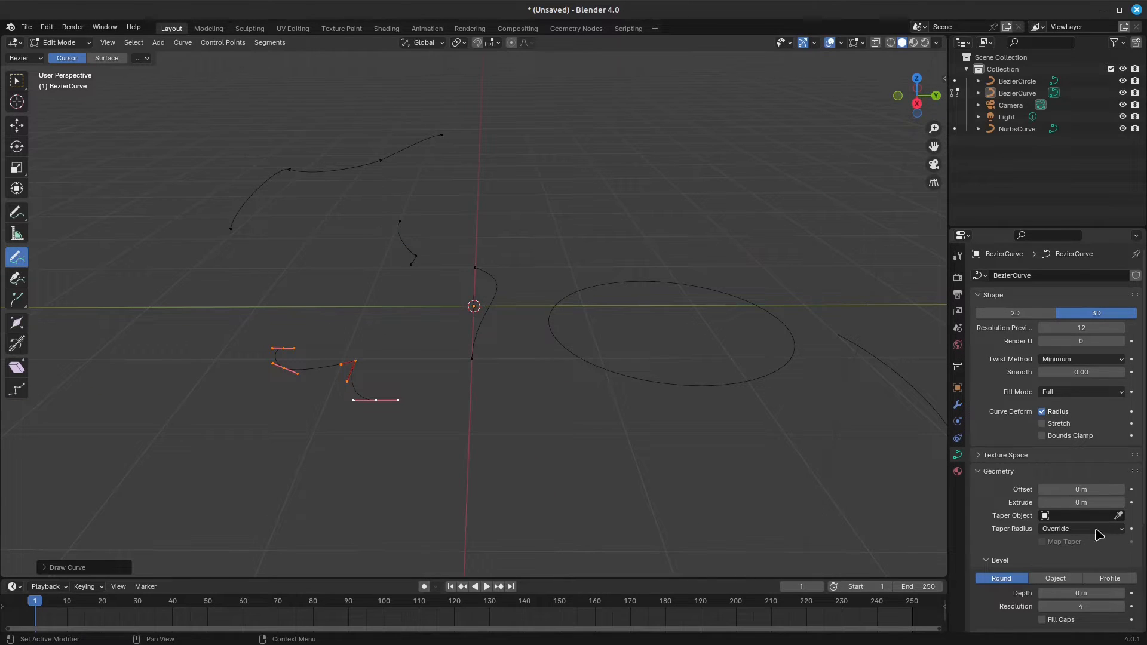
Step: Draw a long wavy freehand curve in the background beyond the Bezier curve and circle
scroll(1085, 509, down, 2)
scroll(1069, 472, up, 2)
mouse_move(657, 286)
middle_down()
mouse_move(550, 238)
mouse_move(781, 249)
mouse_move(688, 319)
mouse_move(579, 253)
mouse_move(490, 169)
middle_up()
mouse_move(356, 116)
mouse_down()
mouse_move(489, 98)
mouse_move(800, 97)
mouse_up()
middle_drag(786, 171, 716, 173)
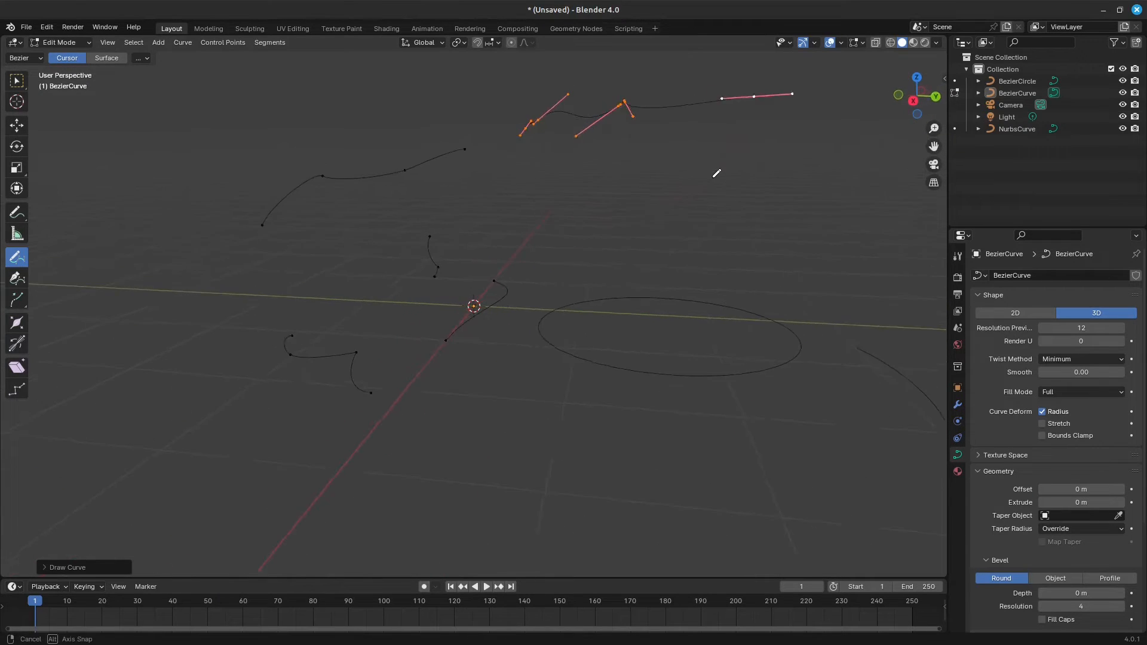
Step: Flatten the edited curve by switching its shape to 2D, and return it to 3D
click(1026, 312)
middle_drag(408, 272, 424, 375)
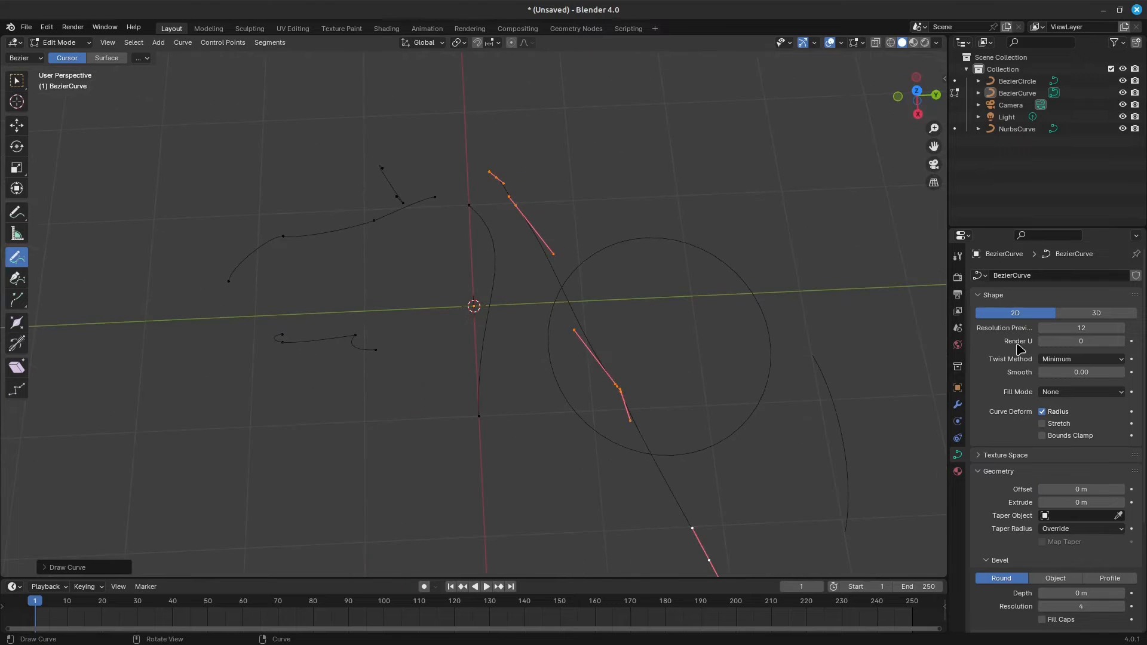
click(1096, 312)
Step: Set the edited curve's preview resolution to 64
middle_drag(832, 410, 853, 287)
drag(1062, 328, 1087, 328)
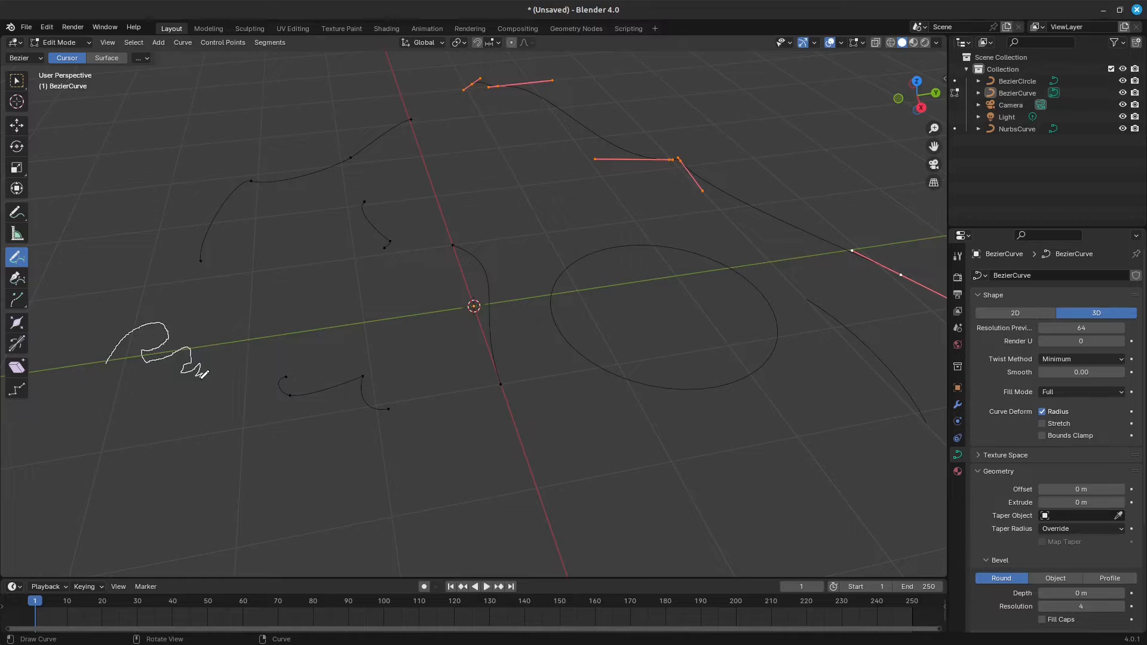
Step: Try drawing freehand strokes in the foreground, undo them, and set the edited curve's preview resolution to 63
mouse_move(276, 415)
mouse_down()
mouse_move(429, 461)
mouse_move(770, 466)
mouse_move(833, 497)
mouse_up()
mouse_move(1077, 330)
mouse_down()
mouse_move(1039, 330)
mouse_move(1077, 331)
mouse_up()
mouse_move(809, 345)
middle_down()
mouse_move(796, 317)
mouse_move(780, 413)
mouse_move(587, 367)
mouse_move(632, 295)
middle_up()
key(ctrl+z)
key(ctrl+z)
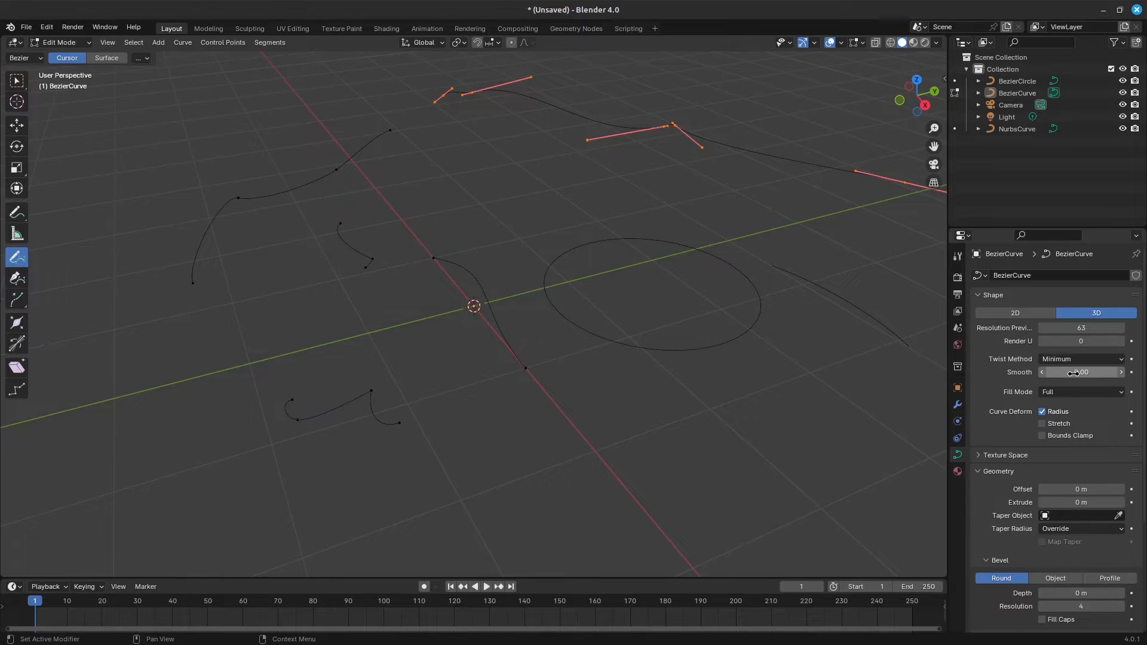
Step: Extrude the edited curve's splines 0.26 m, using the Minimum twist method
click(1063, 360)
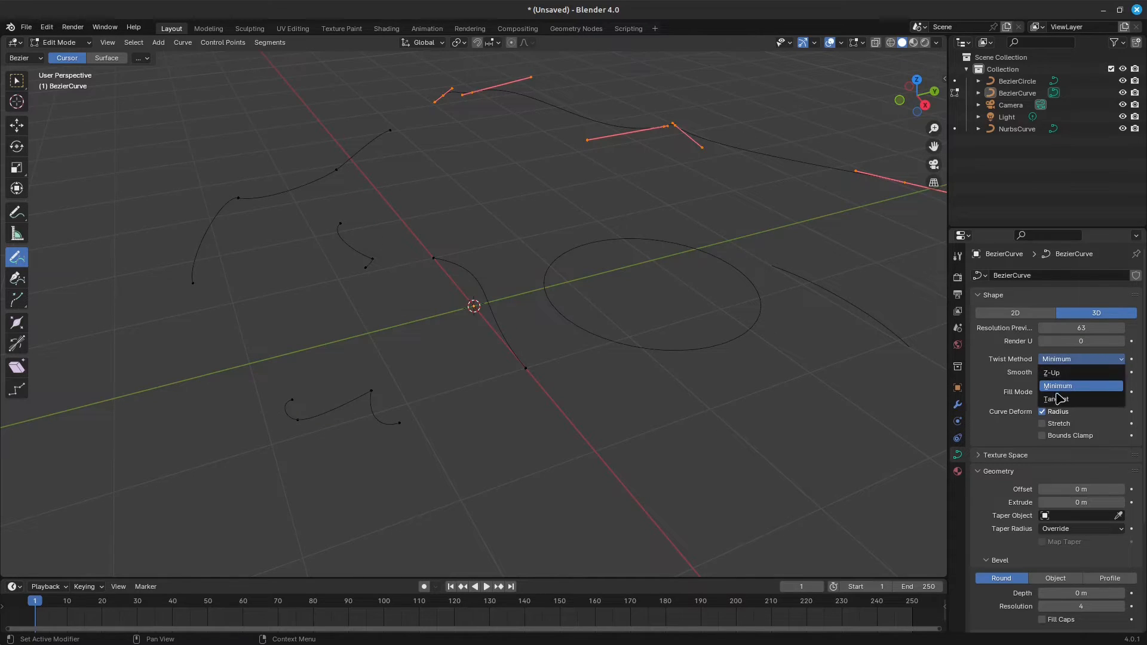
click(1067, 386)
drag(1078, 502, 1120, 503)
middle_drag(727, 376, 699, 376)
Step: Switch the extruded curve's twist method to Z-Up, to Tangent, and back to Minimum to compare the ribbons
click(1051, 359)
click(1058, 378)
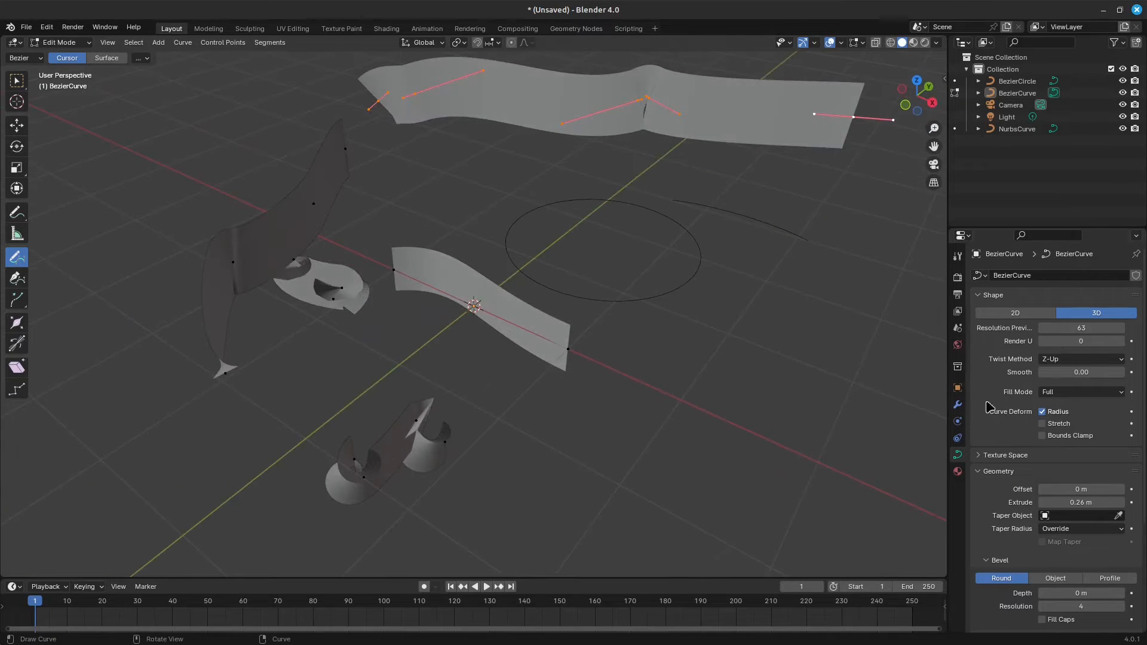
click(1070, 356)
click(1056, 399)
click(1081, 360)
click(1057, 385)
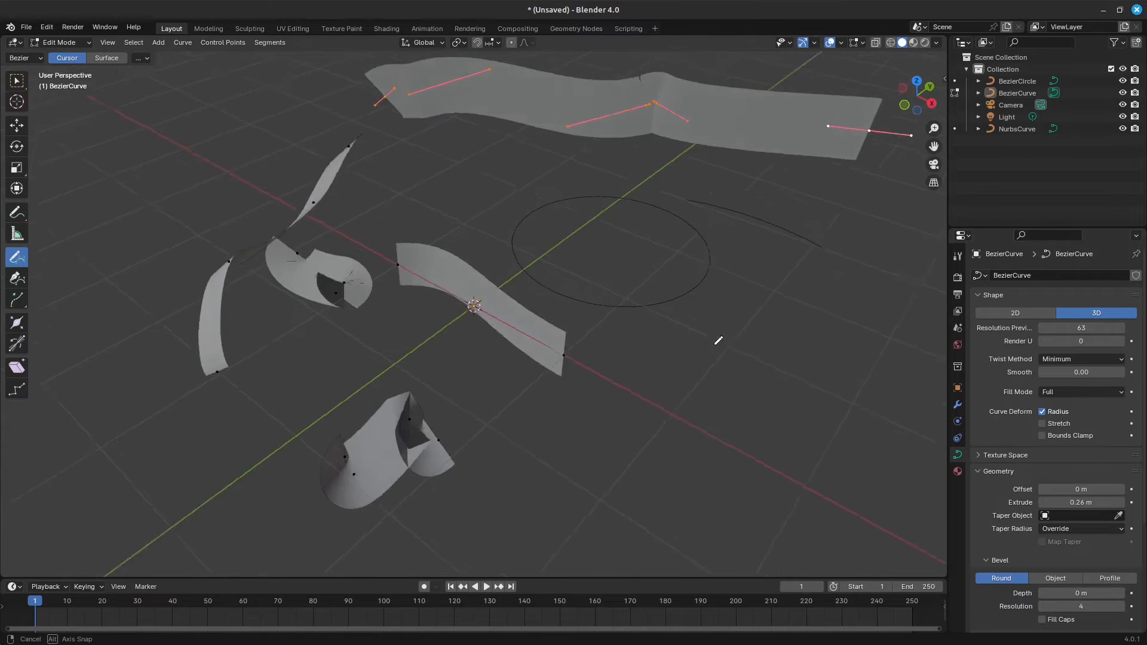
middle_drag(727, 335, 958, 393)
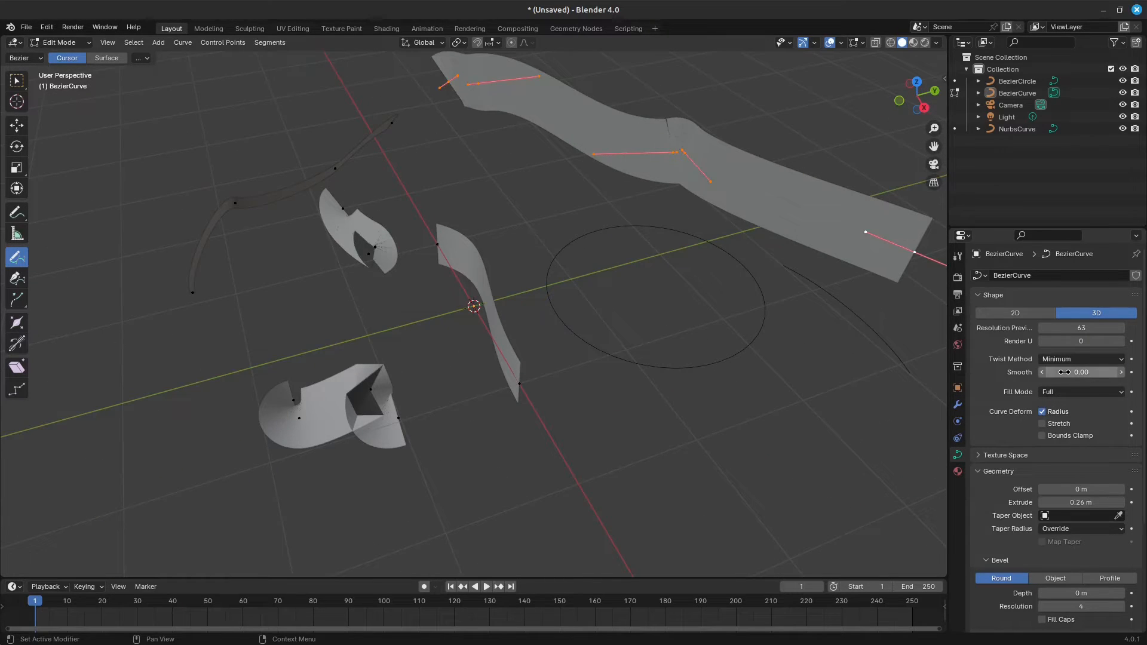
Step: Raise the curve's twist smoothing to 19.94 and inspect the ribbons
drag(1064, 371, 1087, 371)
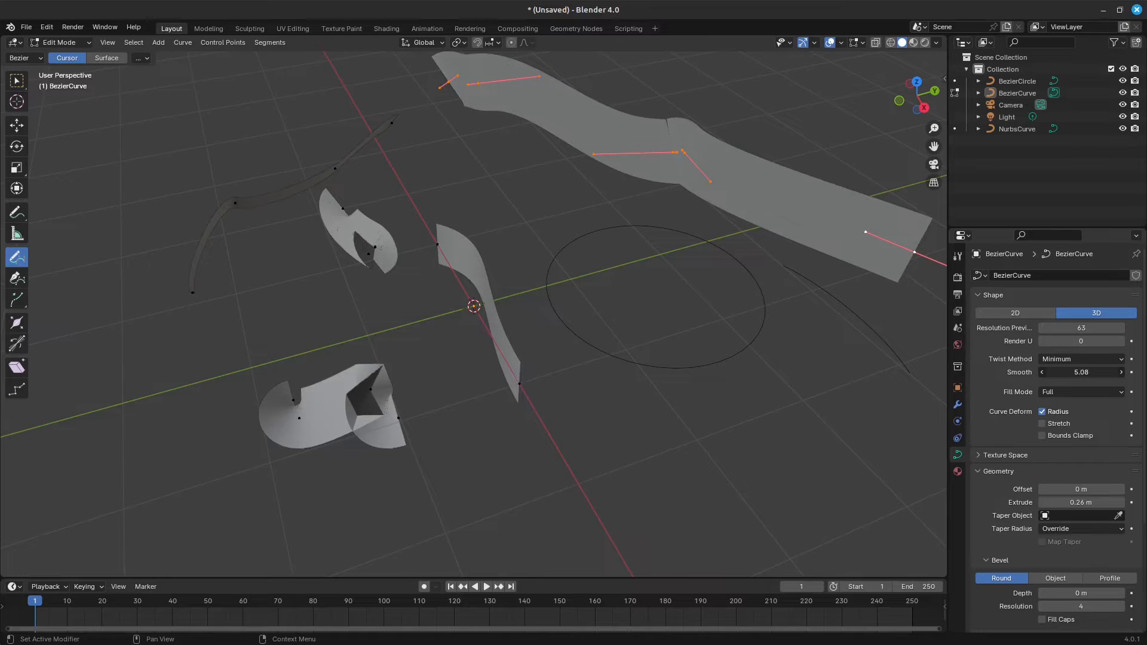
drag(1086, 371, 1110, 372)
scroll(628, 428, up, 2)
scroll(629, 428, down, 1)
middle_drag(533, 413, 603, 388)
Step: Set the curve's twist smoothing to 0 and its round bevel depth to 0.15 m
click(1073, 341)
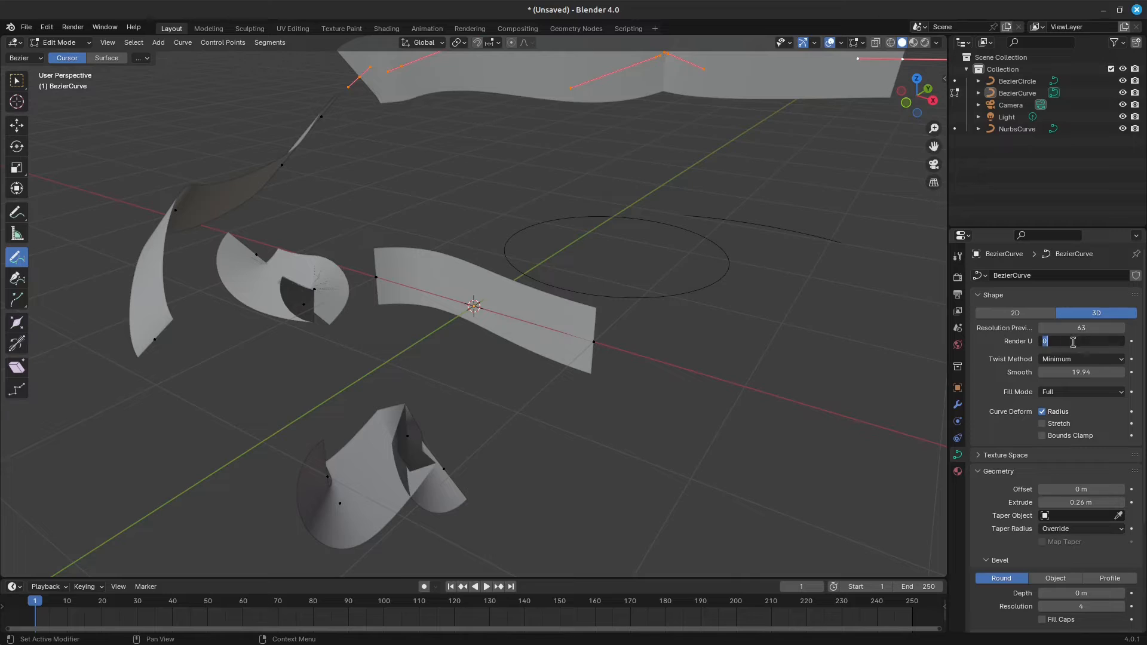
click(1064, 375)
click(1063, 375)
click(1064, 376)
click(1062, 390)
drag(1052, 372, 1050, 372)
click(1109, 372)
text(0)
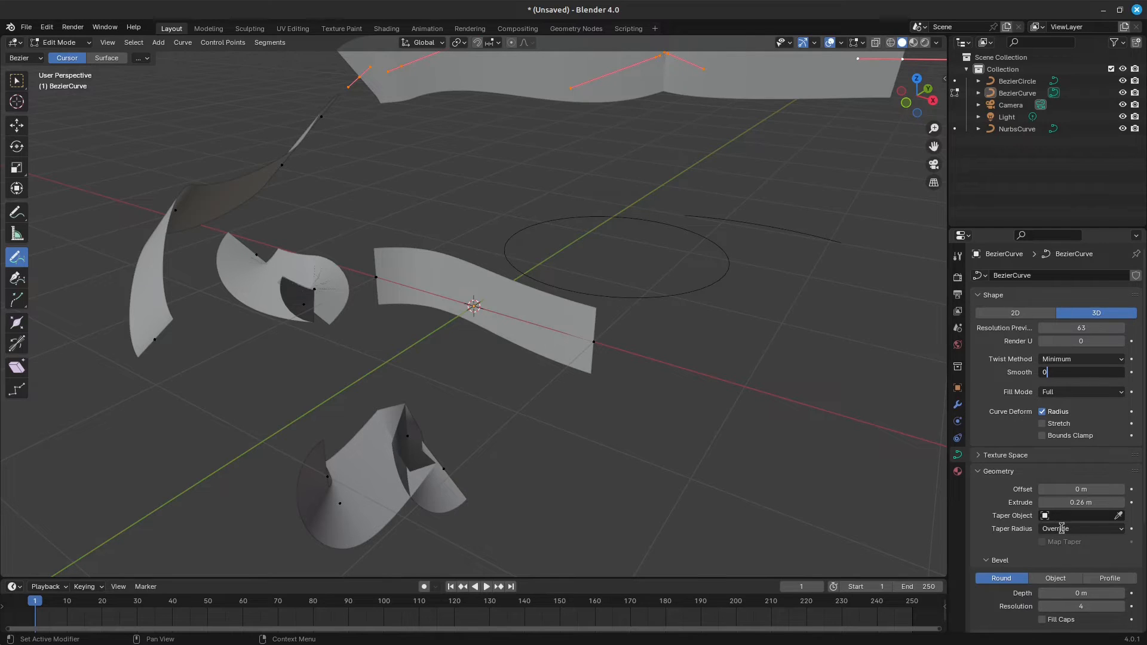
click(1001, 564)
drag(1044, 593, 1061, 592)
Step: Change the beveled curve's fill mode to Half, inspect the open side, and return it to Full
click(1072, 397)
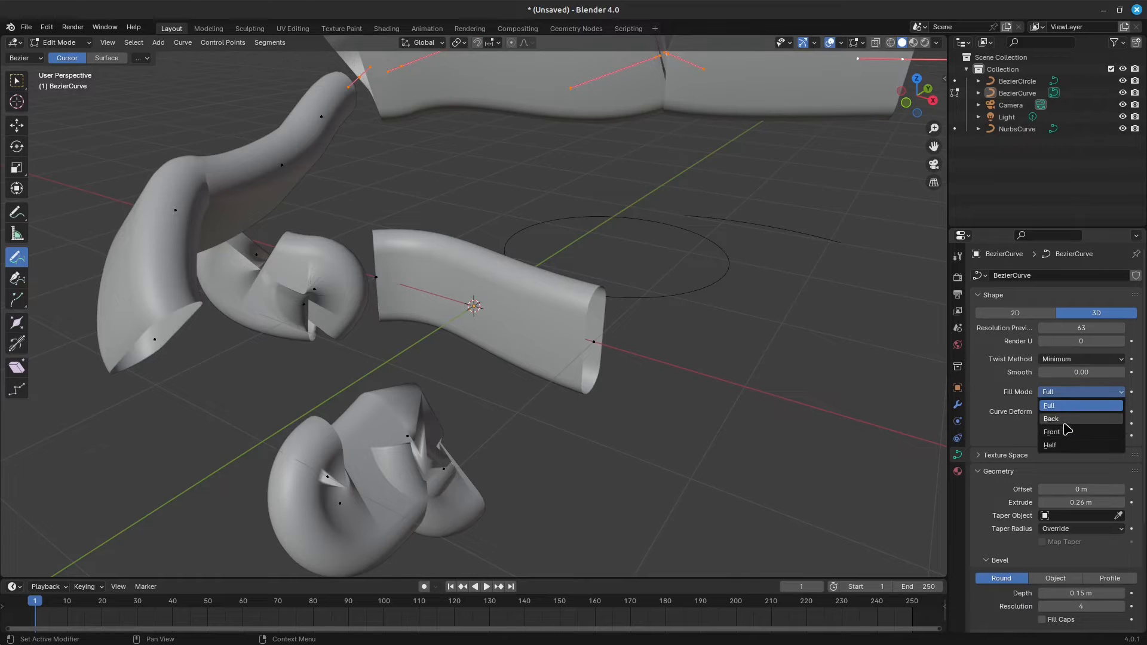
click(1069, 444)
mouse_move(500, 396)
middle_down()
mouse_move(412, 388)
mouse_move(943, 375)
middle_up()
click(1082, 396)
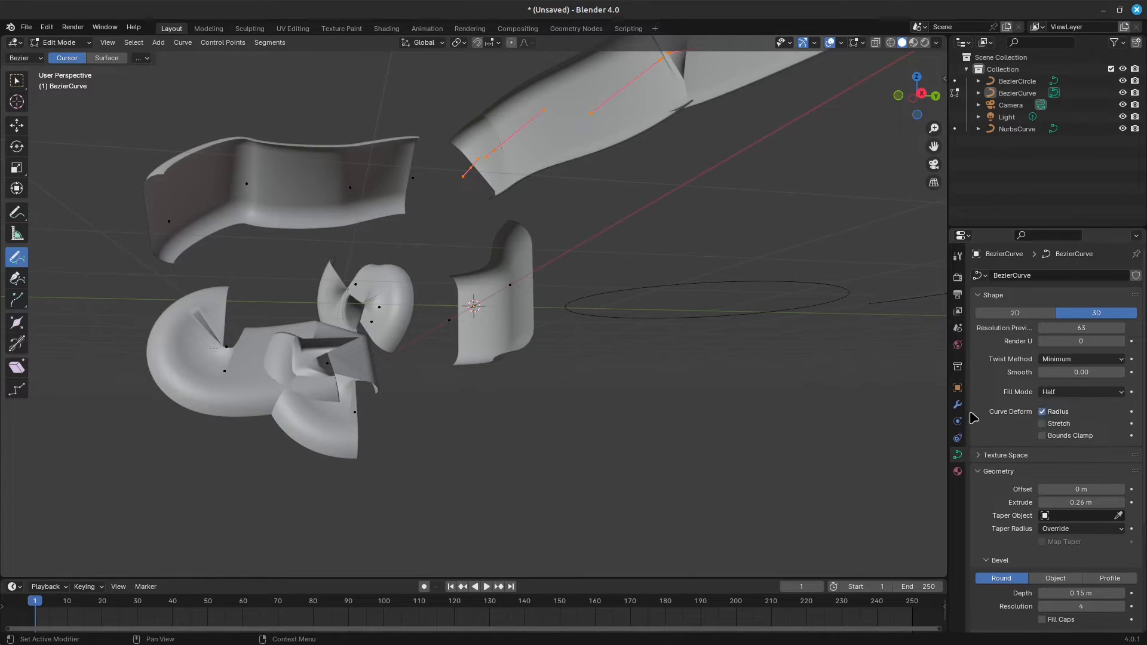
click(1063, 392)
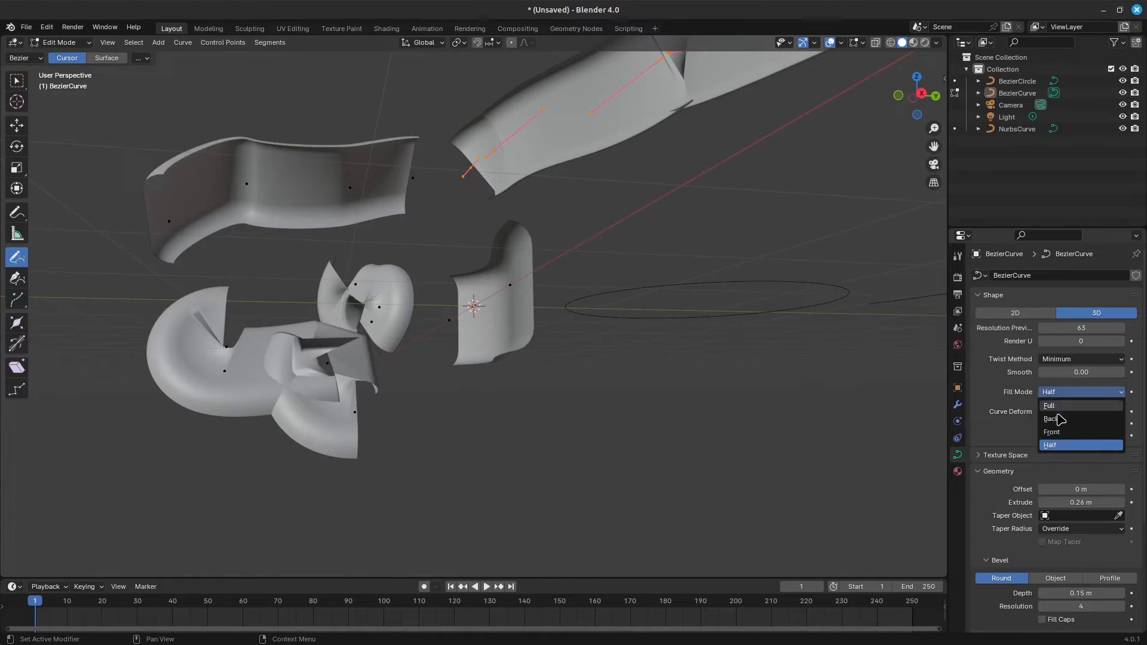
click(1061, 406)
click(1066, 393)
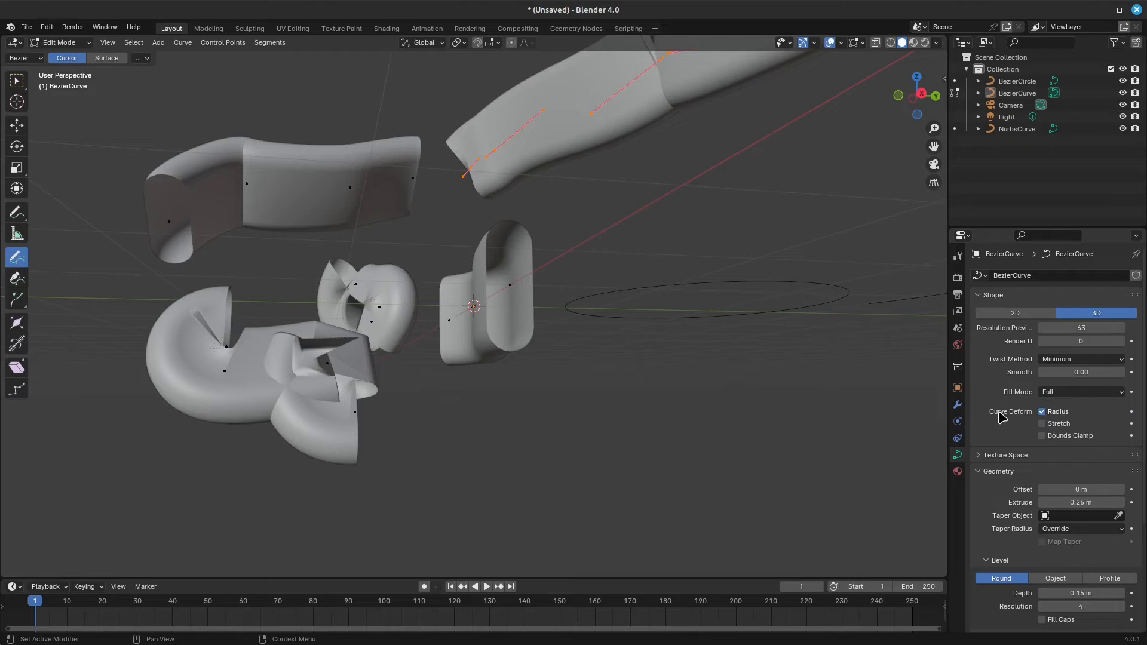
middle_drag(528, 372, 555, 382)
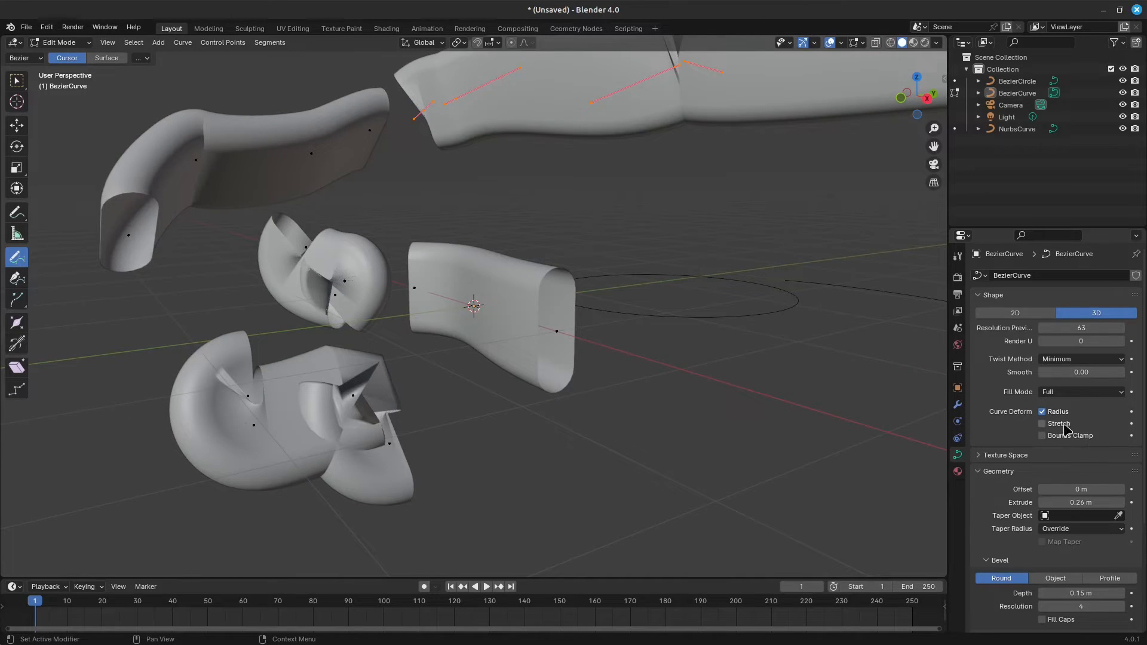
click(1072, 392)
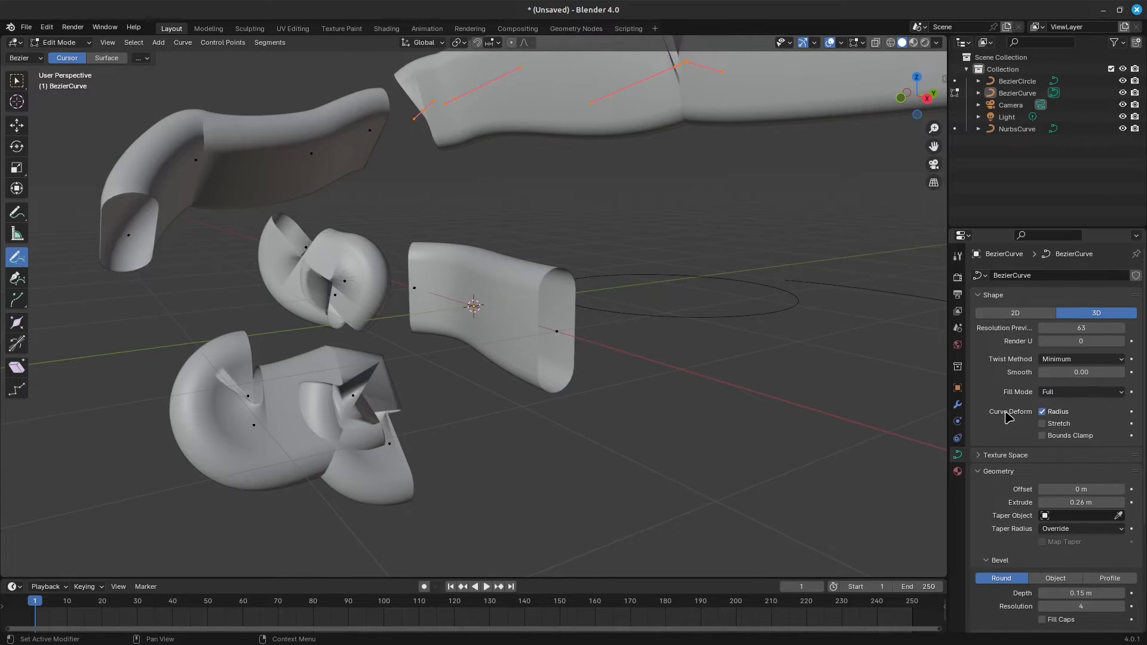
Step: Examine what the Stretch and Bounds Clamp curve deform options do
click(1068, 426)
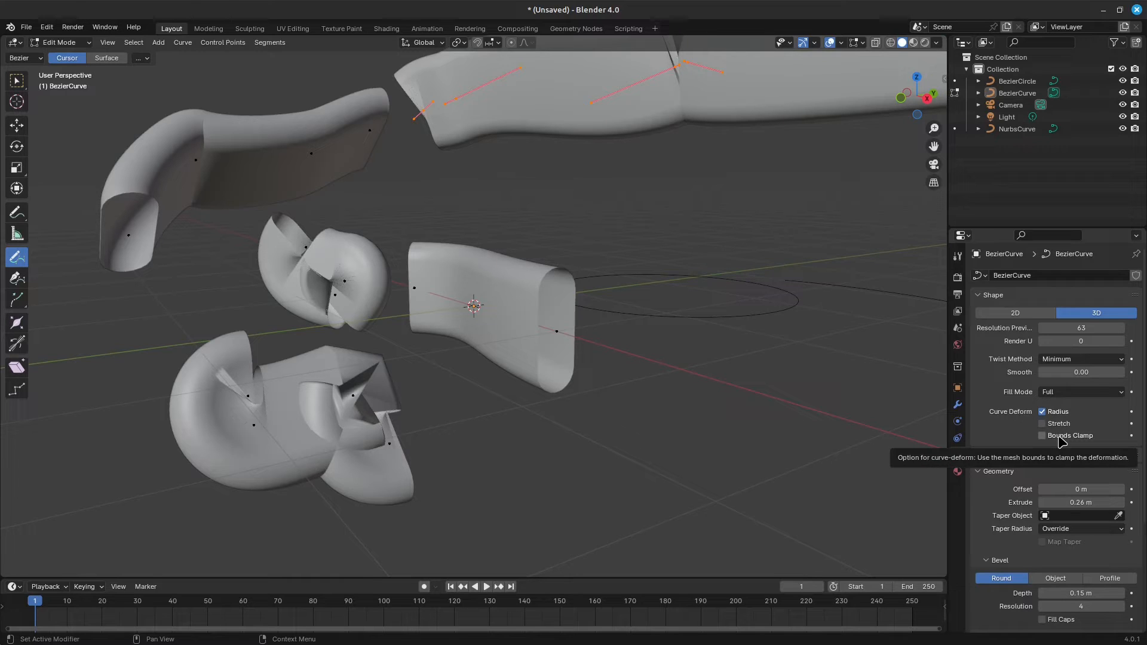
click(1059, 437)
click(1063, 424)
click(1066, 436)
click(1063, 425)
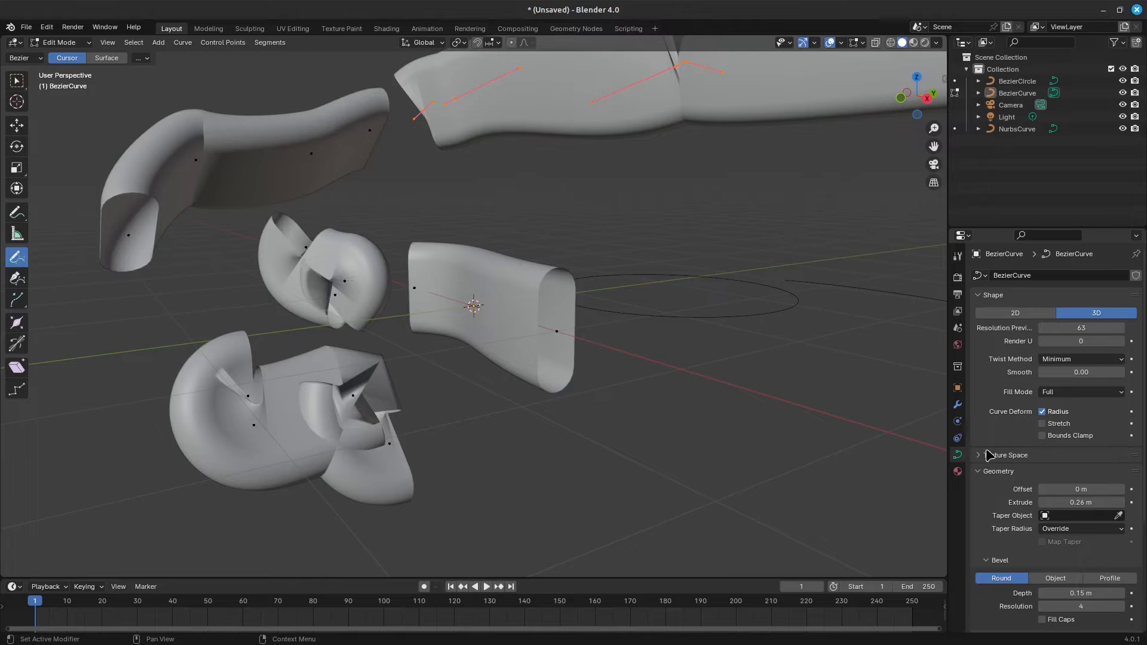
Step: Set the curve geometry's offset to 0.01 m and reduce its extrusion to 0 m
click(987, 296)
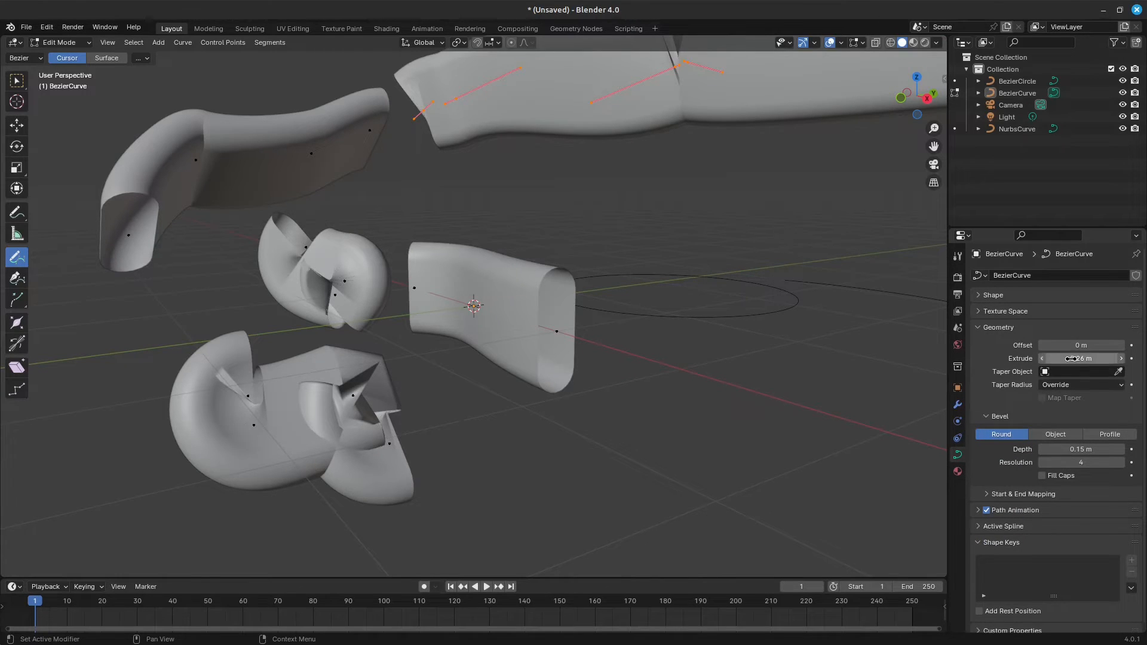
mouse_move(1081, 358)
mouse_down()
mouse_move(1066, 358)
mouse_move(1121, 345)
mouse_move(1022, 345)
mouse_move(1099, 345)
mouse_move(1048, 346)
mouse_move(1087, 345)
mouse_move(1058, 346)
mouse_move(1075, 345)
mouse_up()
mouse_move(785, 379)
middle_down()
mouse_move(759, 388)
mouse_move(788, 383)
middle_up()
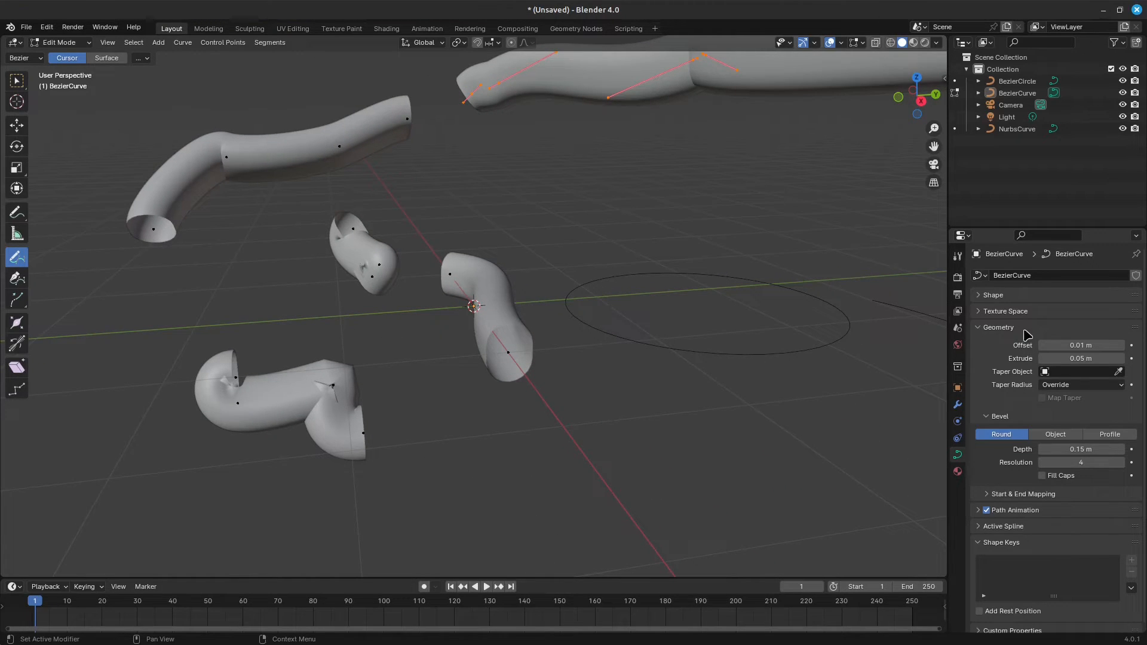
mouse_move(1080, 358)
mouse_down()
mouse_move(1123, 358)
mouse_move(1078, 359)
mouse_up()
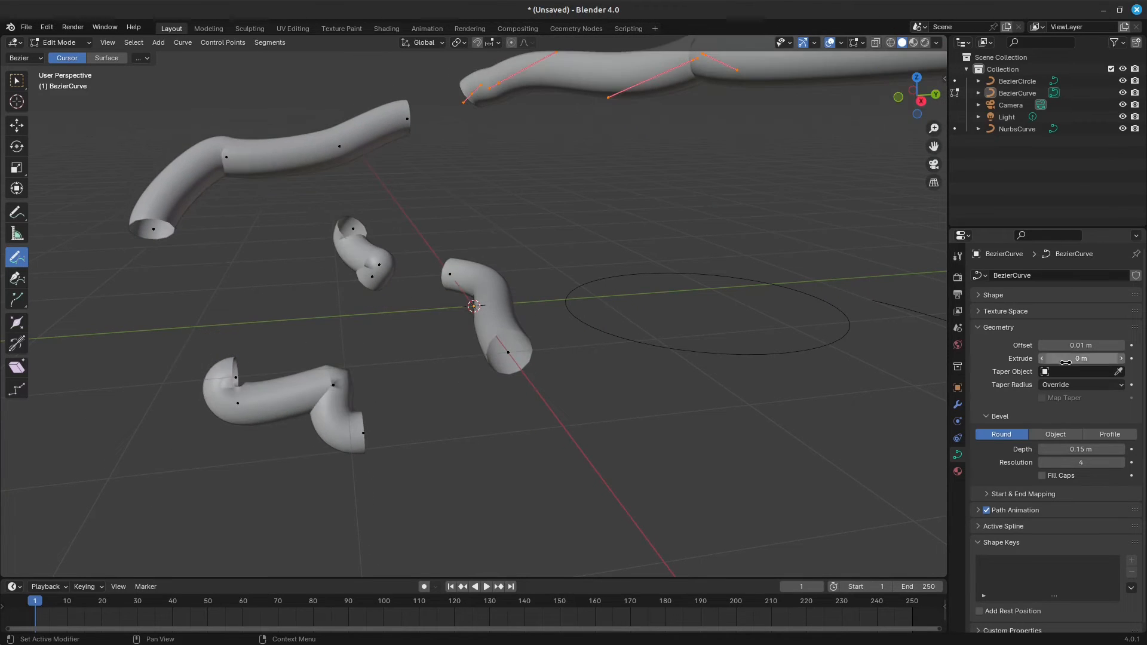
Step: Set the curve's bevel depth to 0 m and extrude it 0.32 m into flat ribbons
drag(1084, 449, 1064, 450)
middle_drag(721, 421, 860, 410)
drag(1051, 359, 1087, 358)
mouse_move(657, 358)
middle_down()
mouse_move(557, 357)
mouse_move(636, 352)
middle_up()
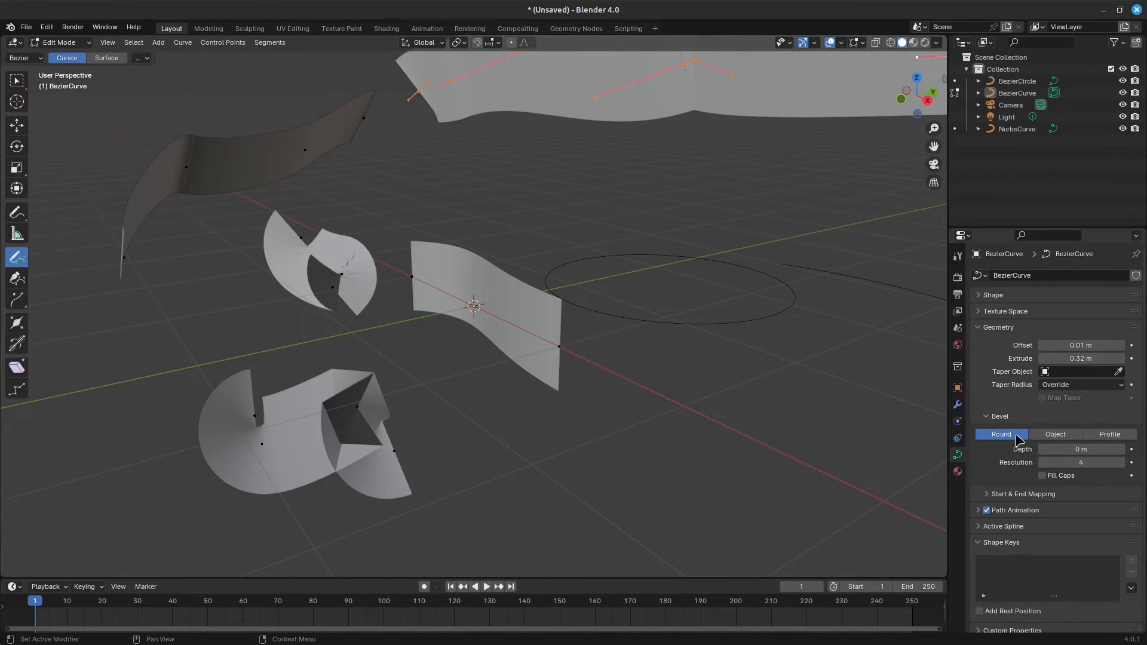
Step: Give the curve a round bevel with 0.24 m depth and resolution 15, with Fill Caps enabled
click(1069, 387)
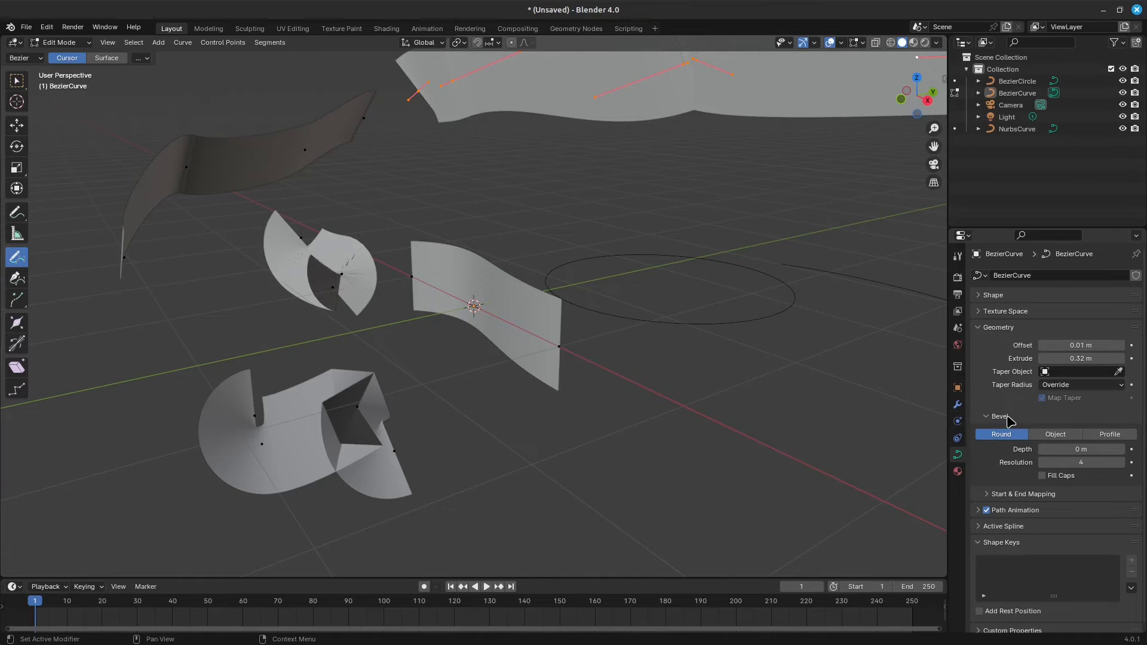
click(1008, 419)
click(1008, 420)
mouse_move(1072, 448)
mouse_down()
mouse_move(1114, 448)
mouse_move(1055, 448)
mouse_up()
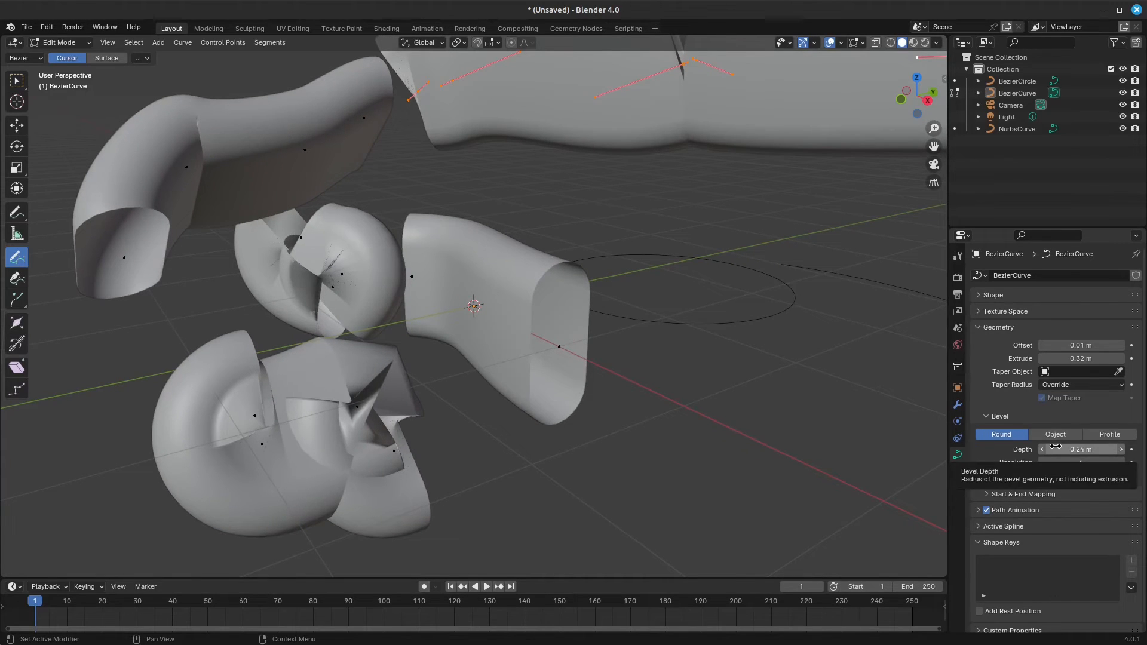
mouse_move(1078, 449)
mouse_down()
mouse_move(1036, 449)
mouse_move(1116, 463)
mouse_move(1078, 449)
mouse_up()
click(1041, 477)
Step: Try the Object bevel type, return to Round, and set the bevel depth, bevel resolution and extrusion to 0
click(1073, 438)
middle_drag(731, 416, 688, 430)
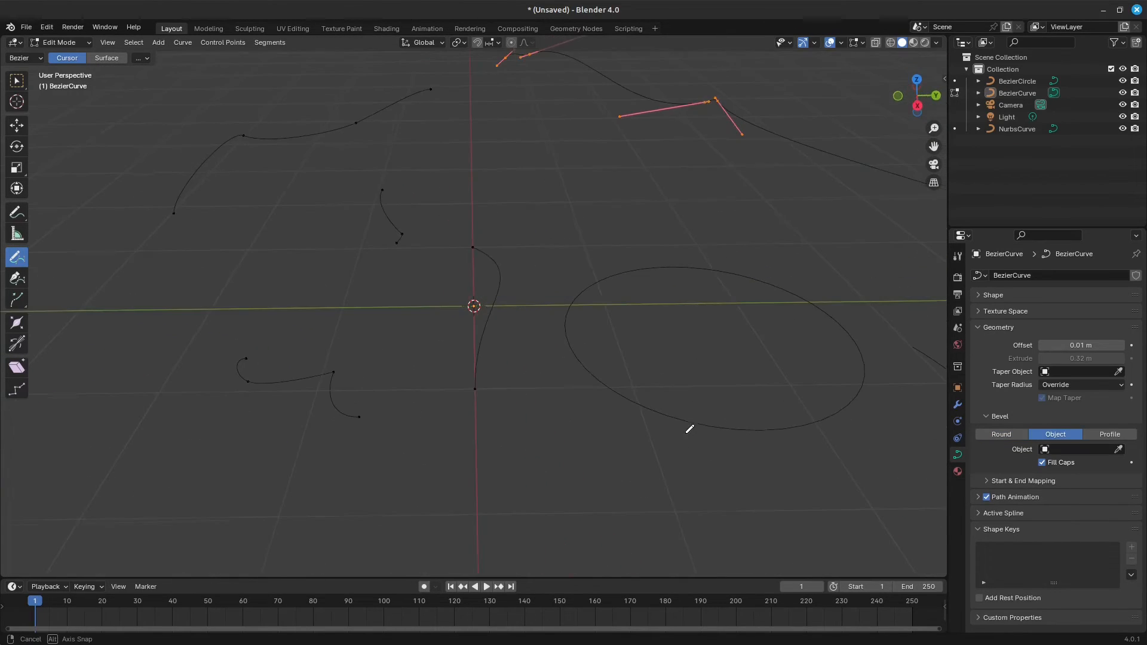
click(1001, 434)
click(1073, 449)
text(0)
key(Tab)
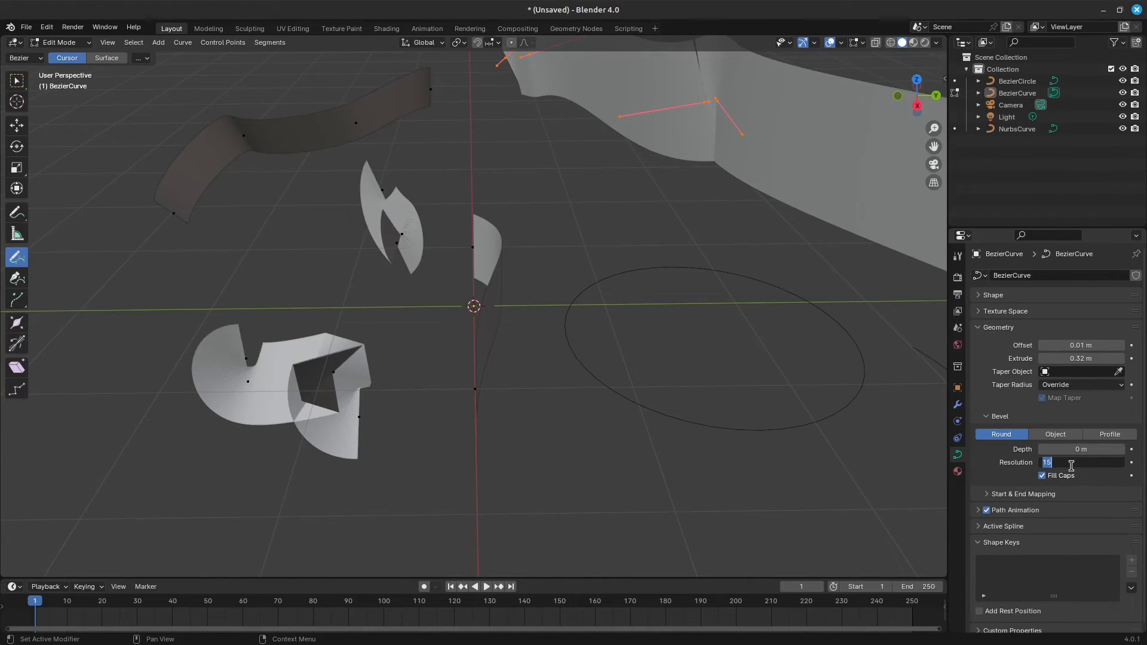
key(Return)
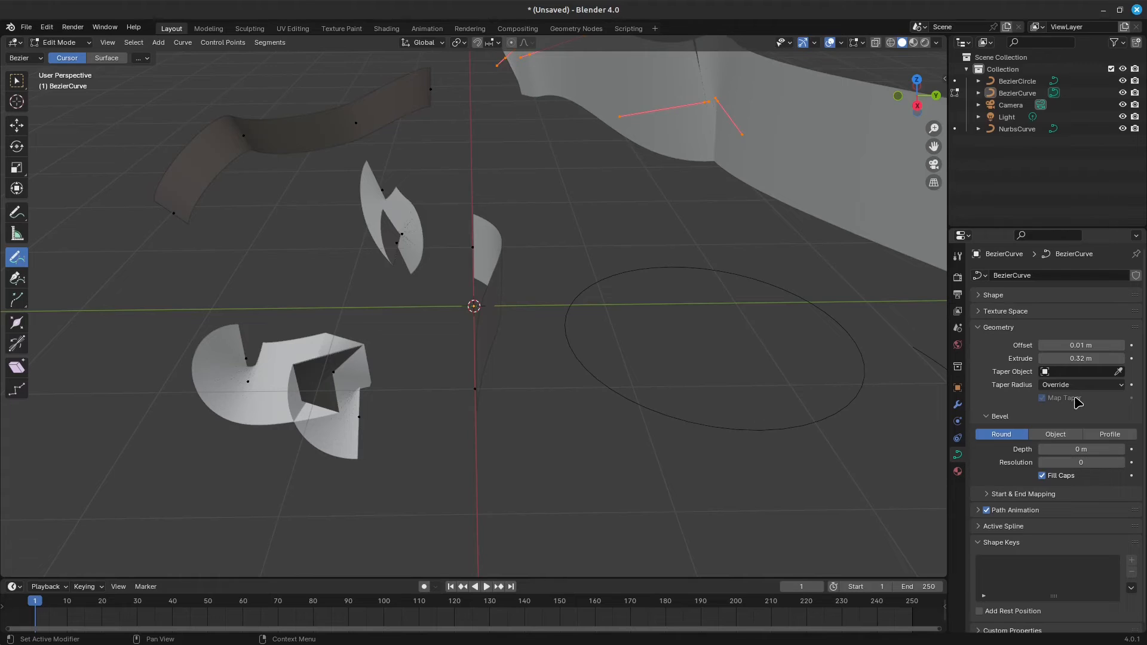
drag(1079, 359, 1055, 359)
Step: Bevel the curve using BezierCircle as the bevel object, and clear that object again
click(1069, 435)
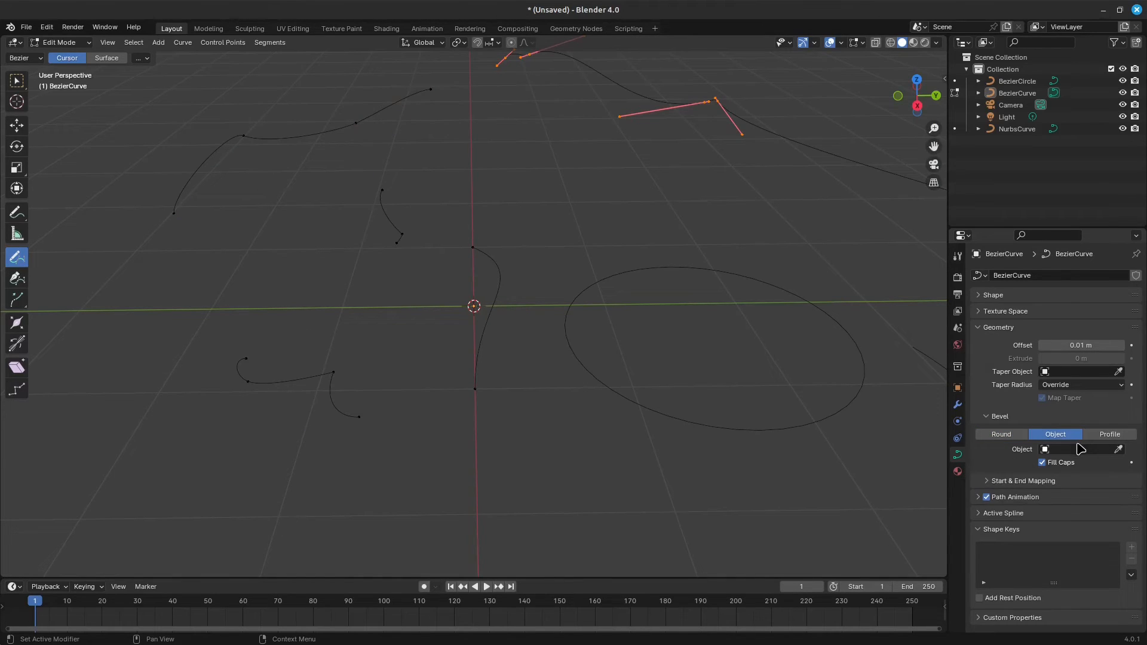
middle_drag(571, 427, 705, 412)
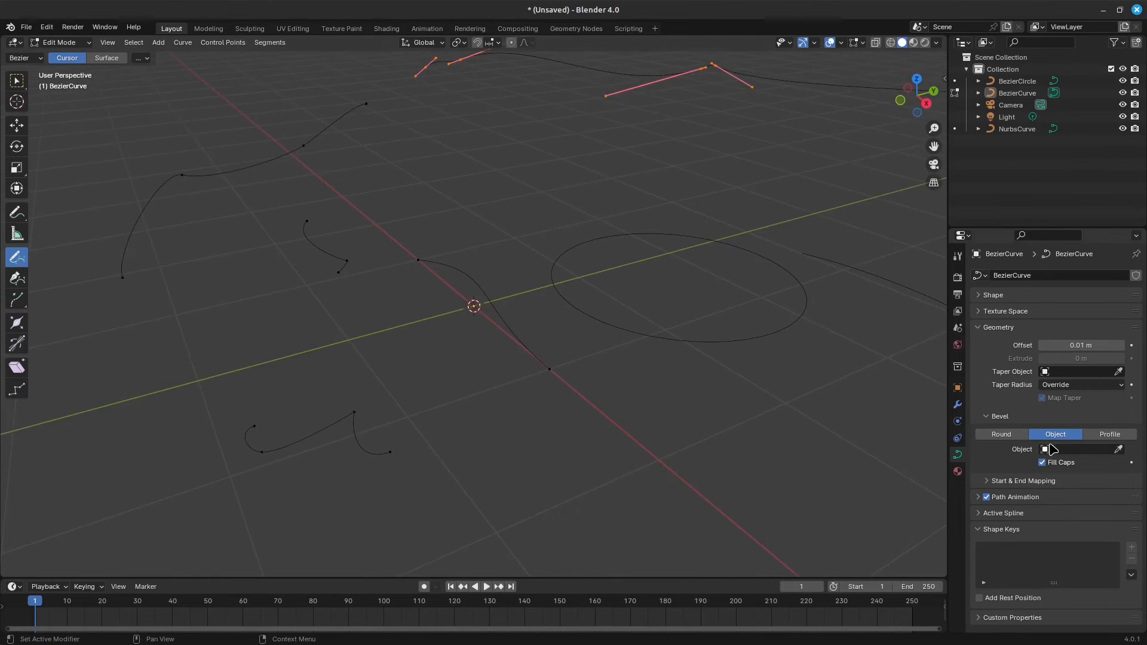
click(1003, 297)
click(1066, 452)
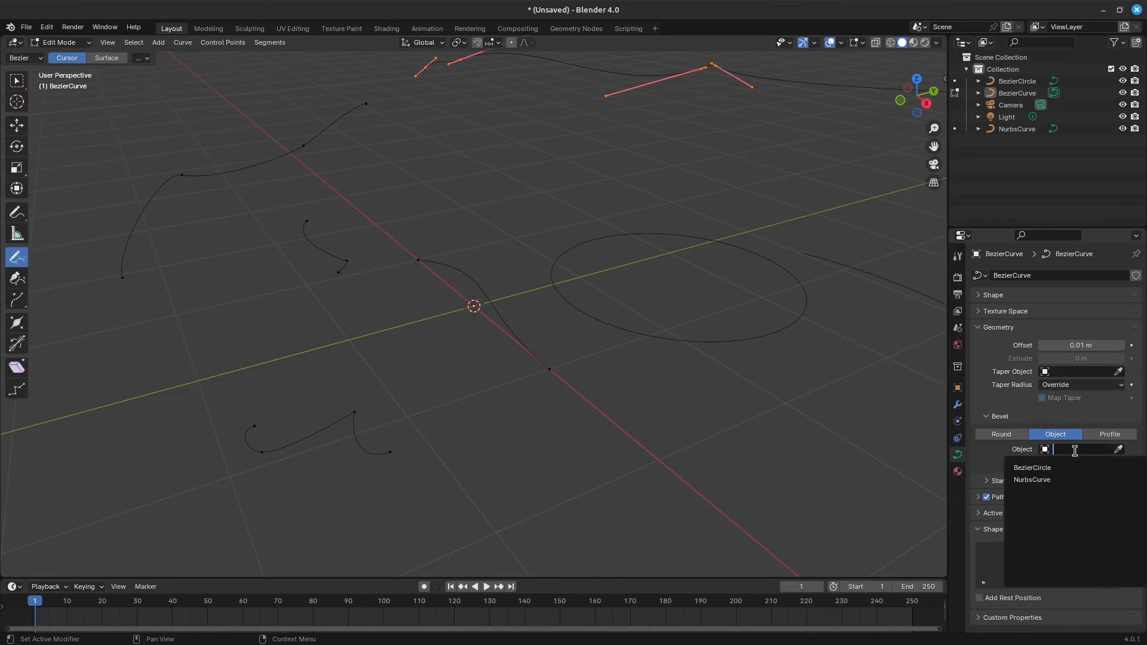
click(1046, 467)
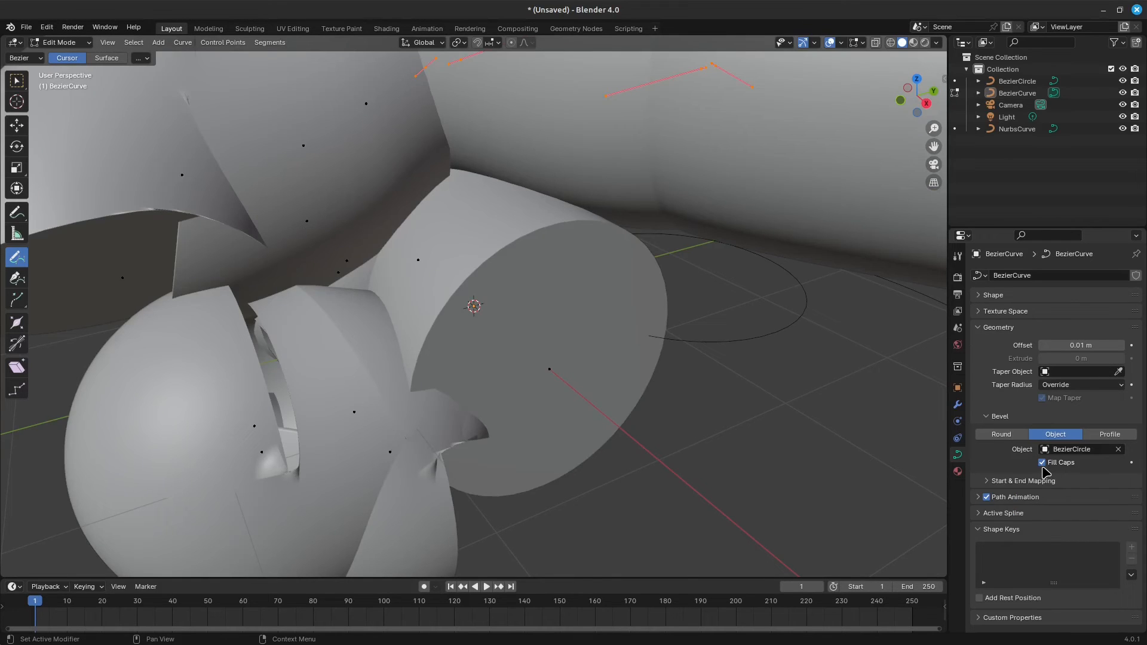
click(1117, 449)
middle_drag(734, 354, 746, 358)
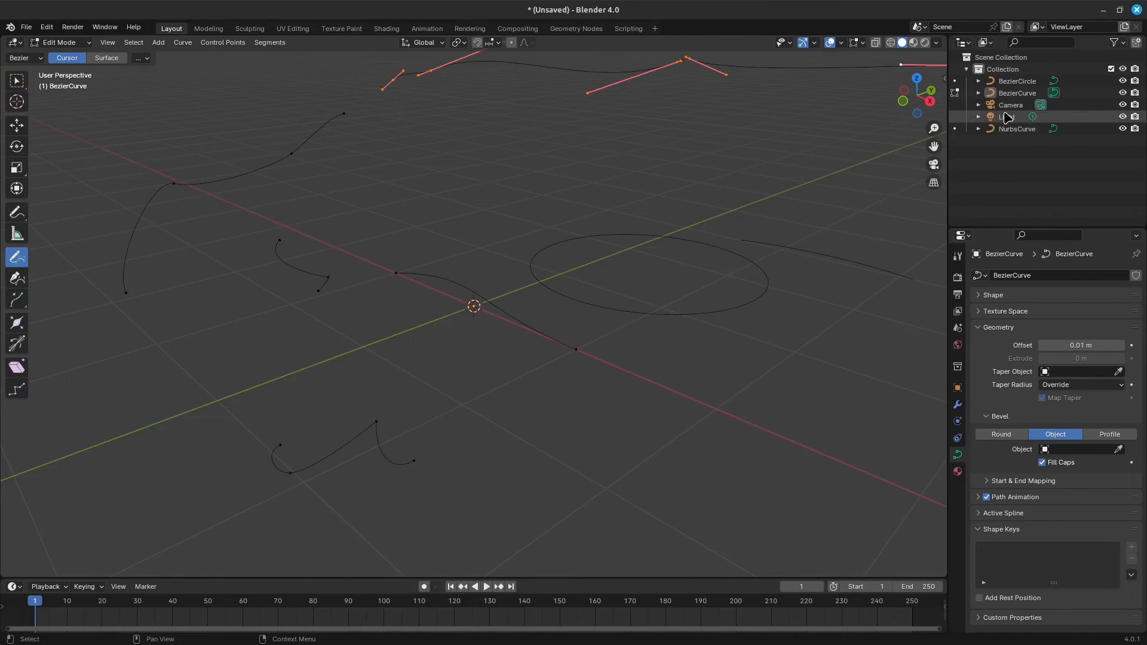
middle_drag(826, 198, 801, 200)
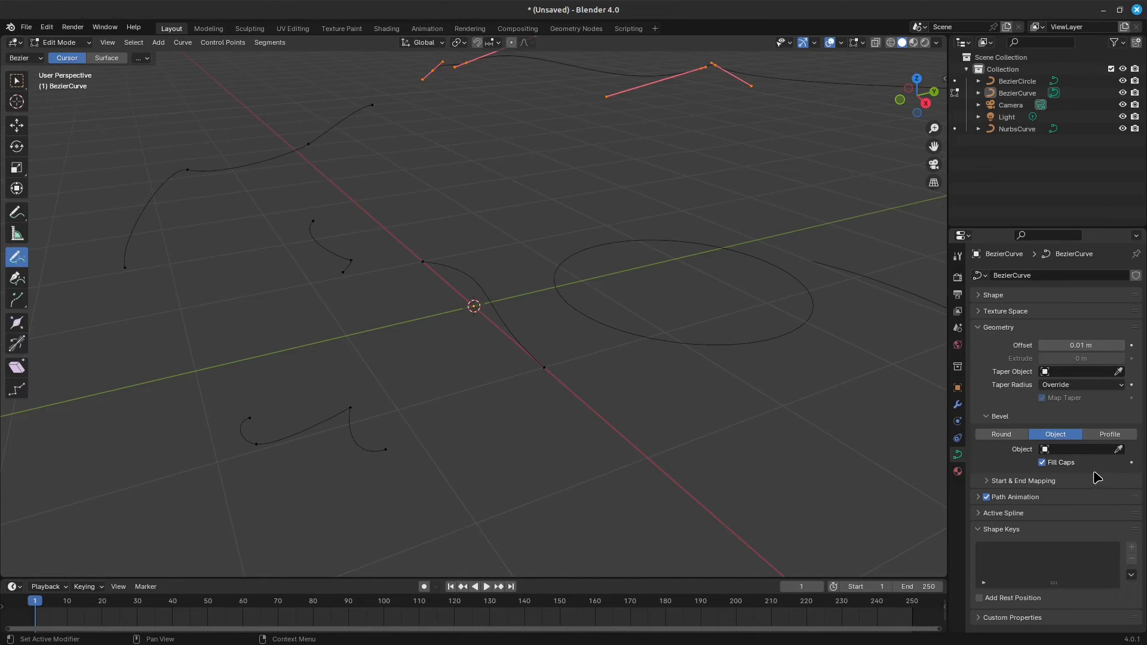
Step: Switch the bevel type to Profile and bend the profile curve outward by adding control points
click(1107, 436)
scroll(1008, 569, down, 2)
scroll(1016, 561, down, 2)
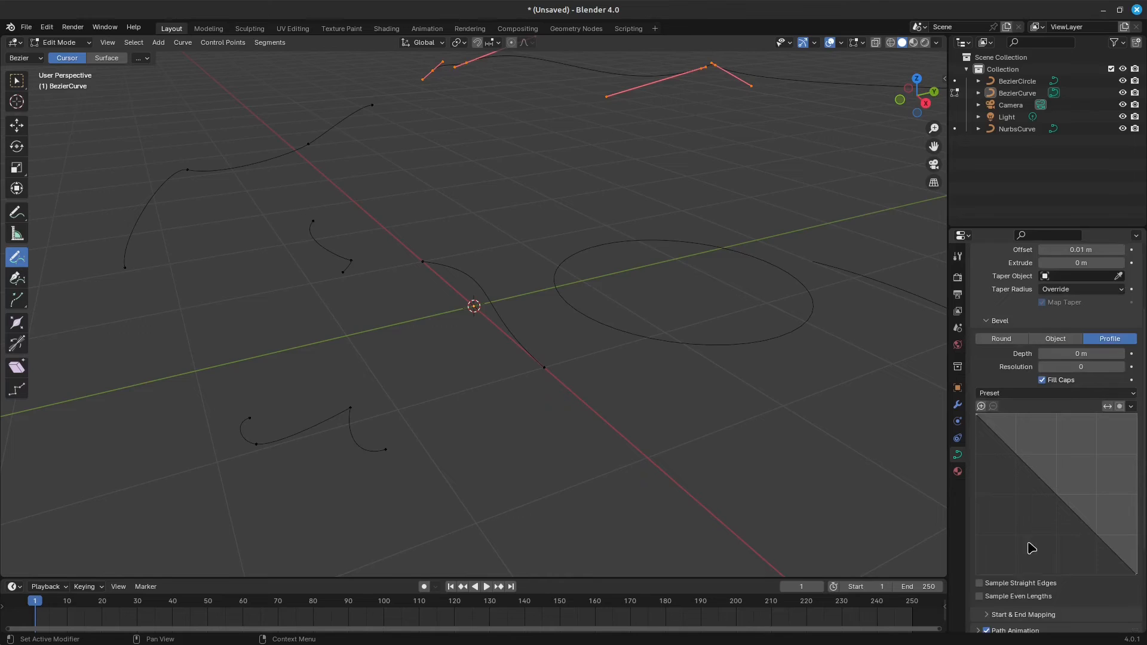
drag(1026, 464, 1082, 485)
Step: Extrude the curve 0.25 m and reshape its bevel profile, adding a point near the profile's lower end
scroll(1051, 305, up, 2)
drag(1080, 311, 1099, 311)
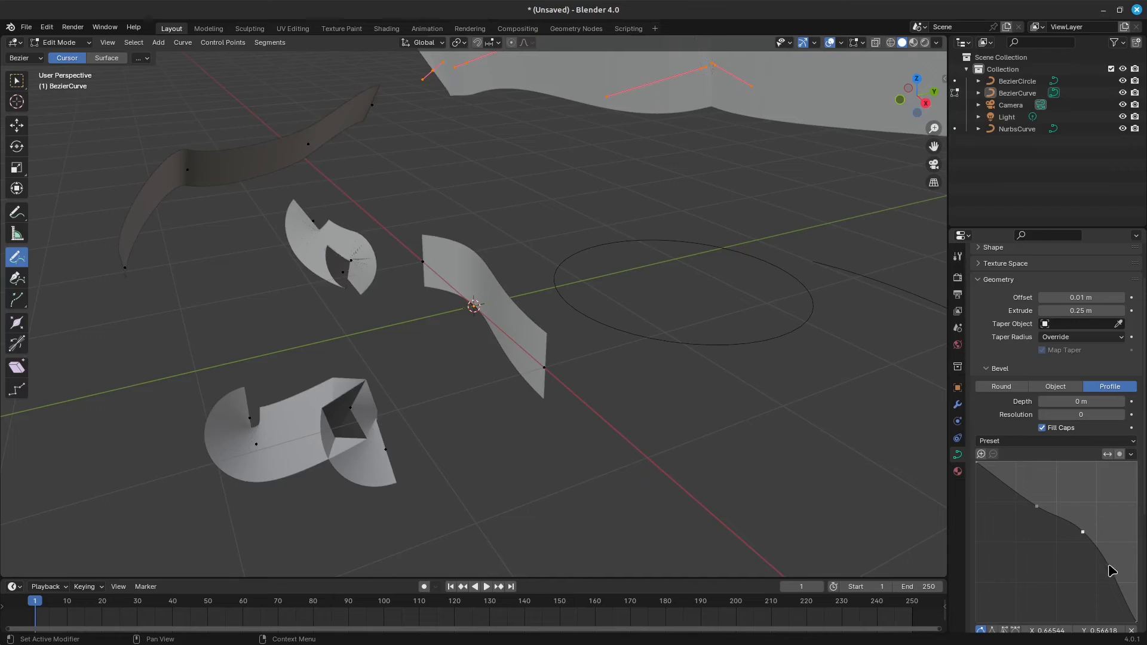
drag(1135, 620, 1111, 545)
drag(1037, 507, 986, 478)
drag(1087, 527, 1039, 526)
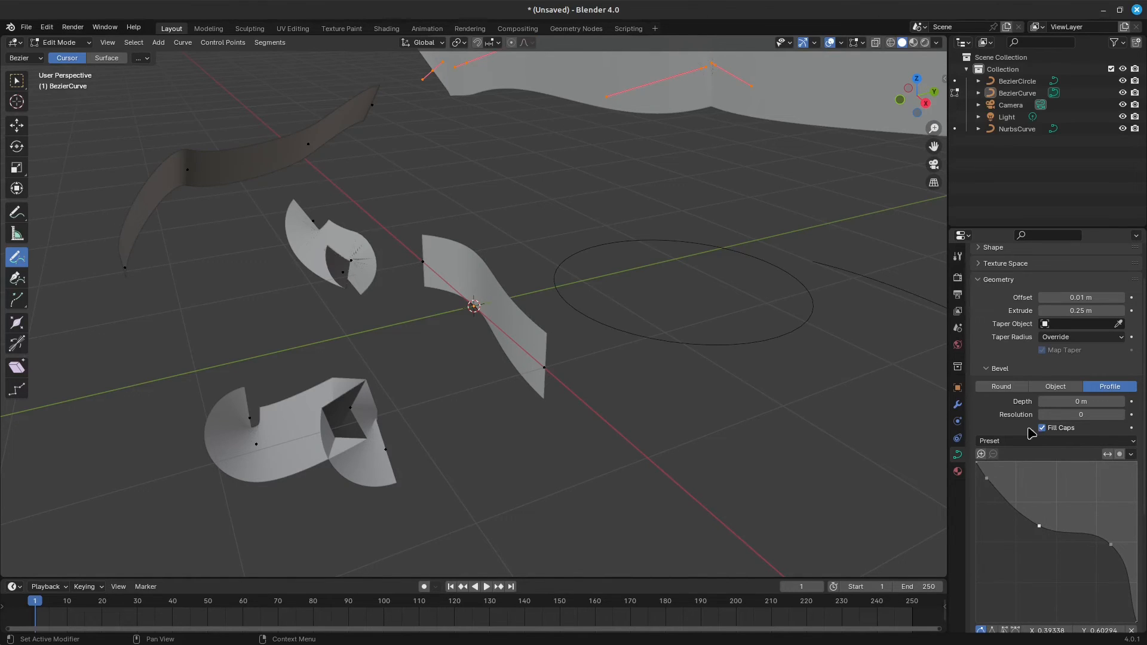
Step: Set the profile bevel's depth to 0.17 m and adjust the upper part of the profile with another point
drag(1069, 402, 1116, 402)
drag(1069, 533, 1001, 489)
drag(1089, 511, 1018, 508)
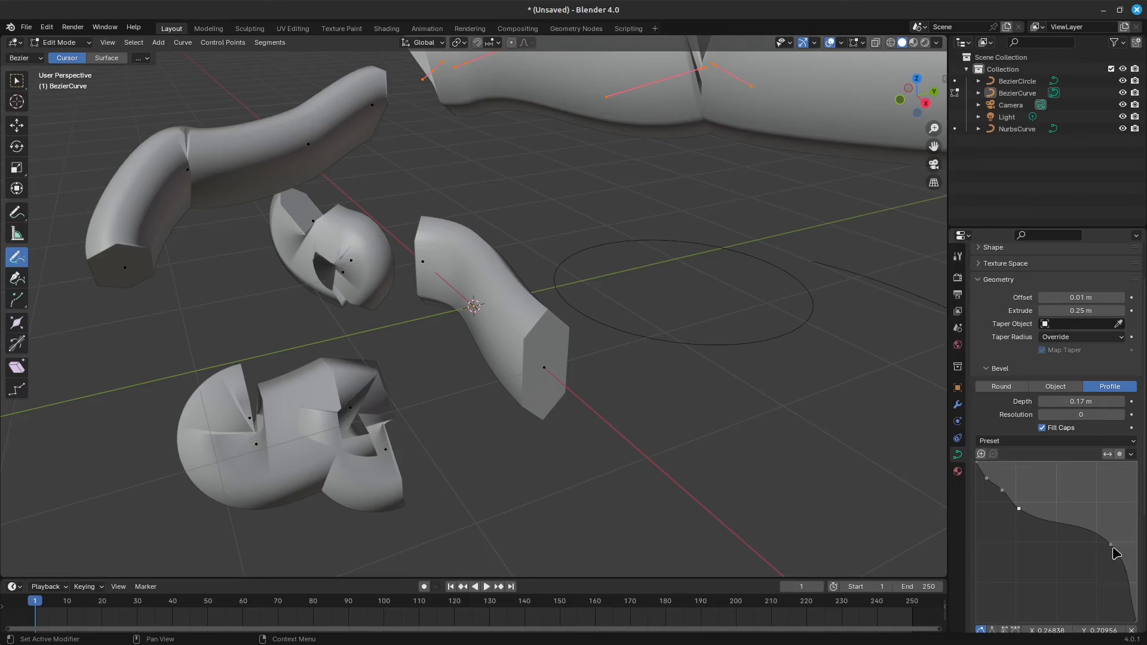
Step: Reshape the lower half of the bevel profile with an additional control point and set the bevel depth to 0.16 m
drag(1111, 544, 1070, 538)
drag(1114, 588, 1120, 572)
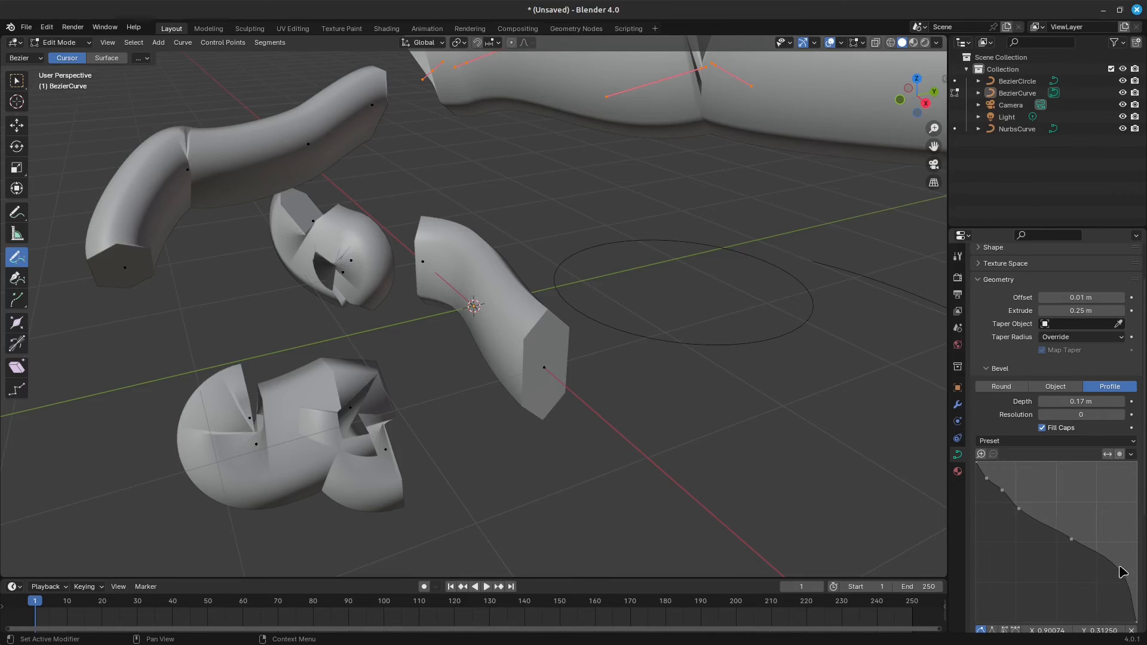
scroll(1015, 436, up, 2)
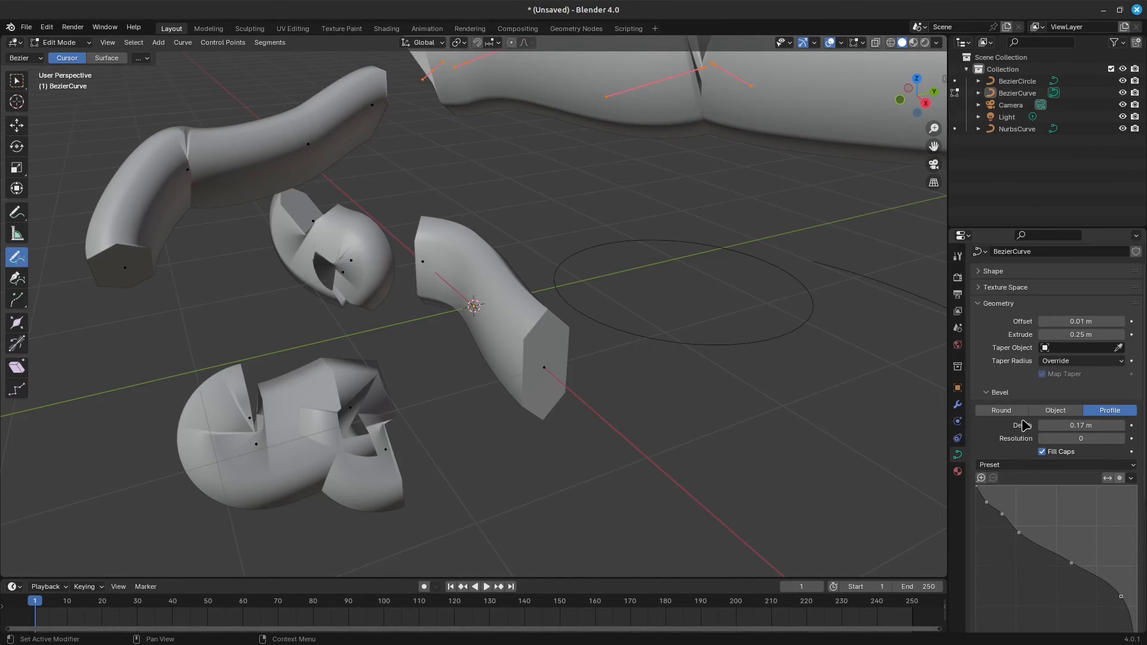
mouse_move(1108, 445)
mouse_down()
mouse_move(1135, 446)
mouse_move(1104, 445)
mouse_up()
scroll(1084, 589, down, 4)
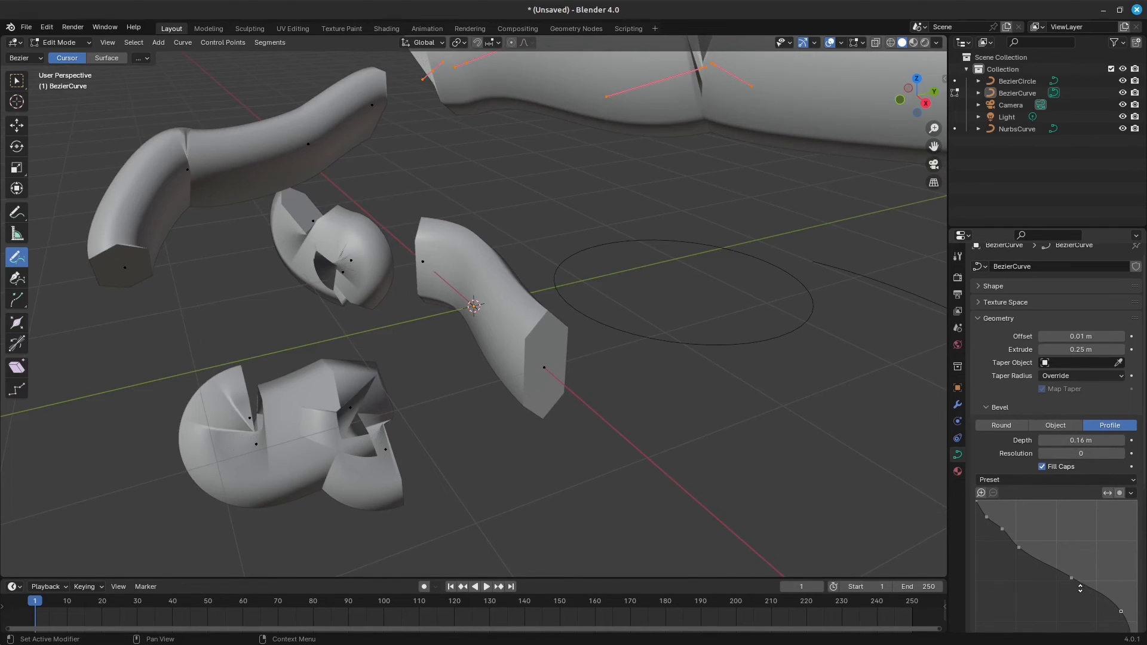
scroll(1059, 486, down, 1)
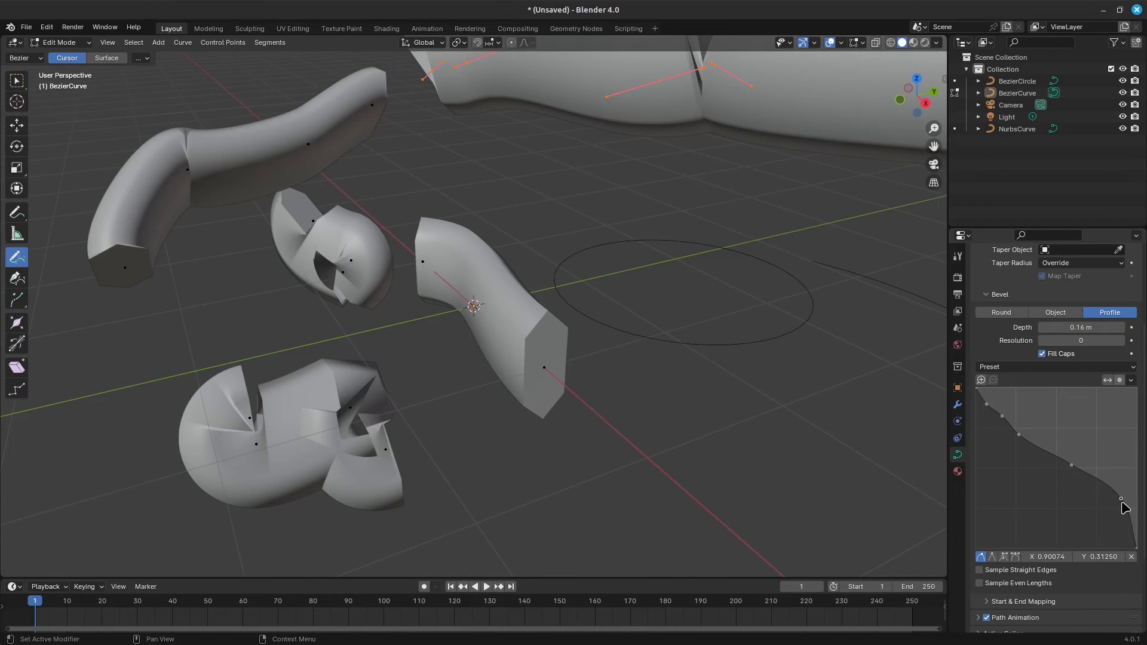
Step: Add two more control points to the bevel profile, one near its middle and one in its lower half
click(1100, 480)
click(1044, 455)
drag(1120, 498, 1093, 481)
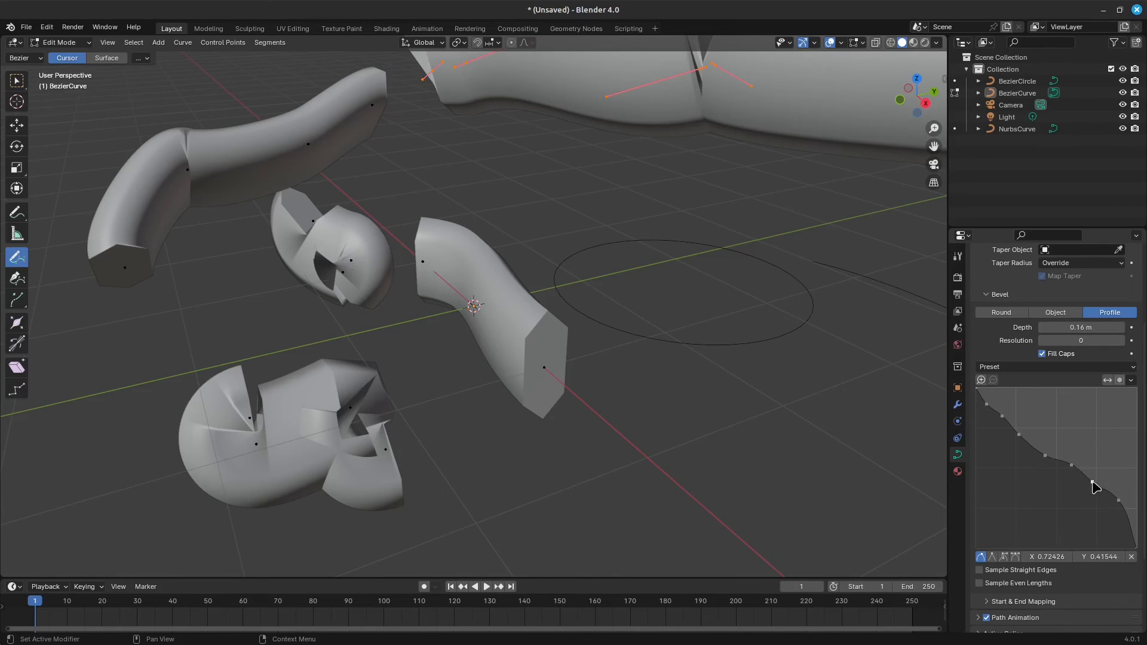
Step: Set the bevel resolution to 3 and shift a middle and an upper control point inward on the bevel profile
drag(1074, 341, 1096, 341)
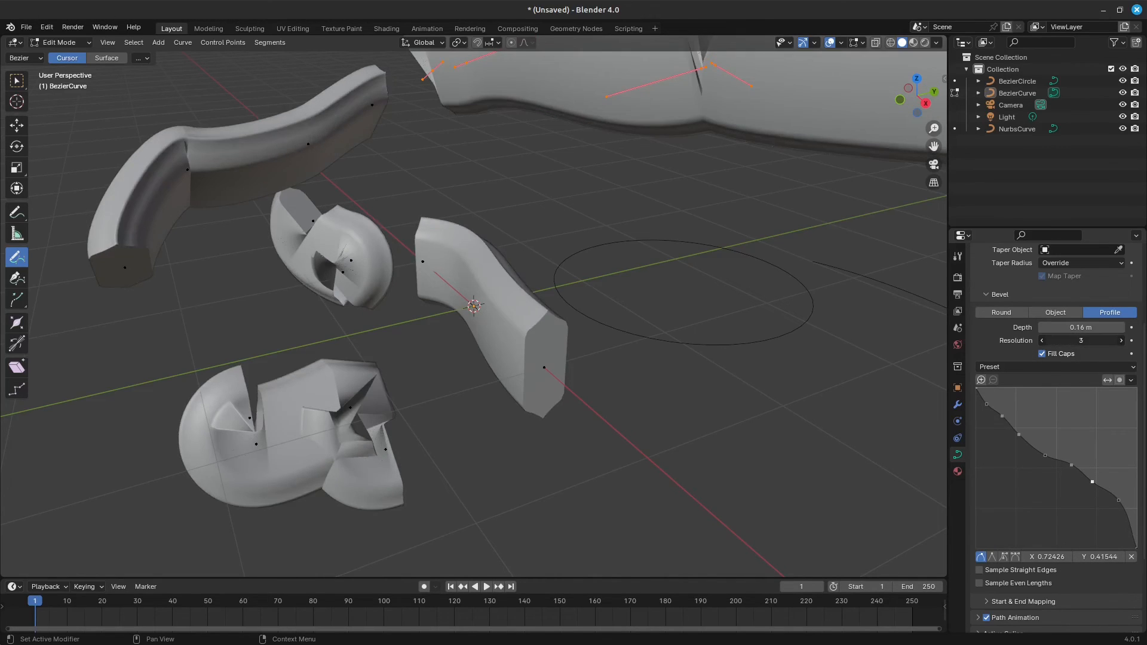
mouse_move(1071, 464)
mouse_down()
mouse_move(1049, 481)
mouse_move(1069, 470)
mouse_up()
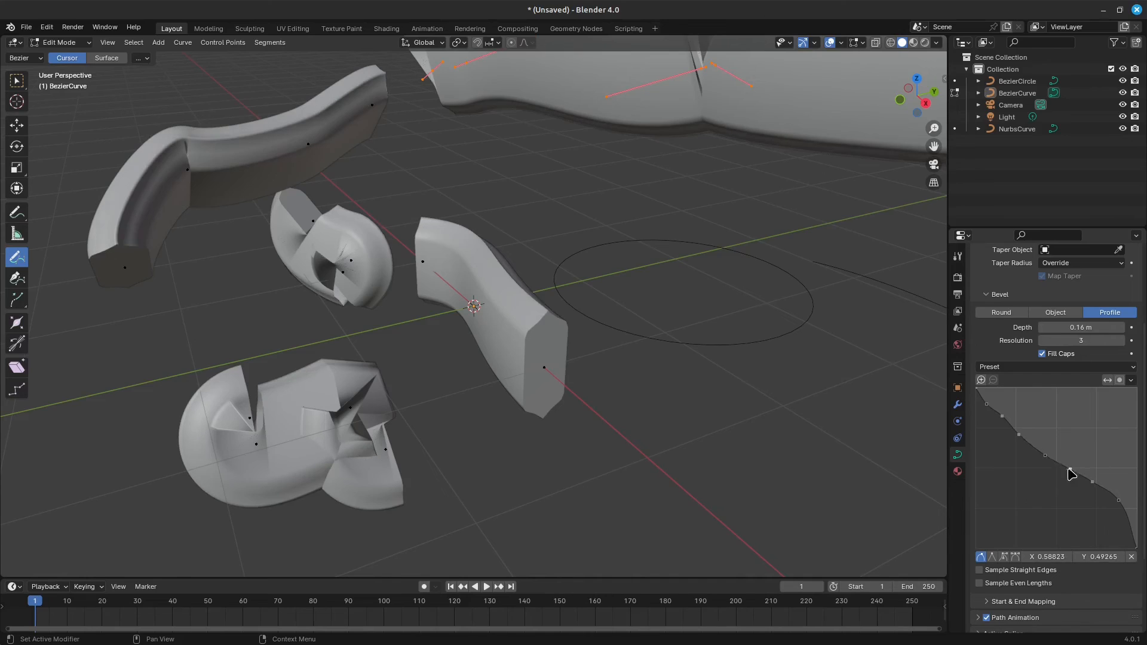
drag(1018, 435, 998, 438)
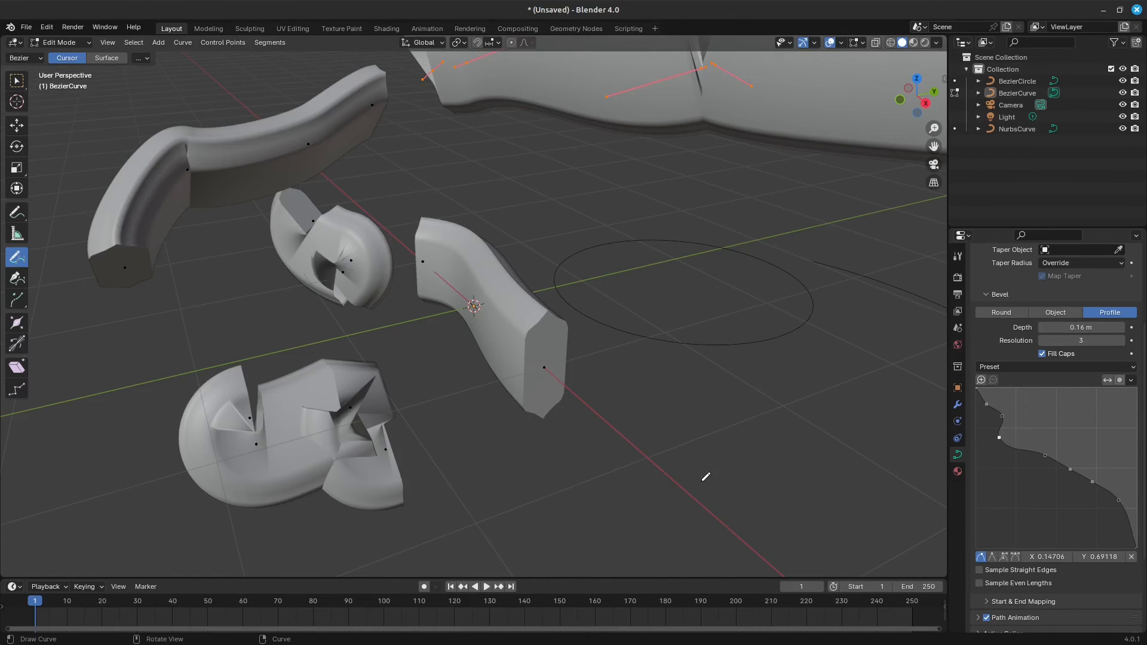
Step: Show the bevel's start and end mapping settings and set the start factor to 0.05
scroll(1036, 439, down, 2)
click(1012, 554)
scroll(1018, 567, down, 1)
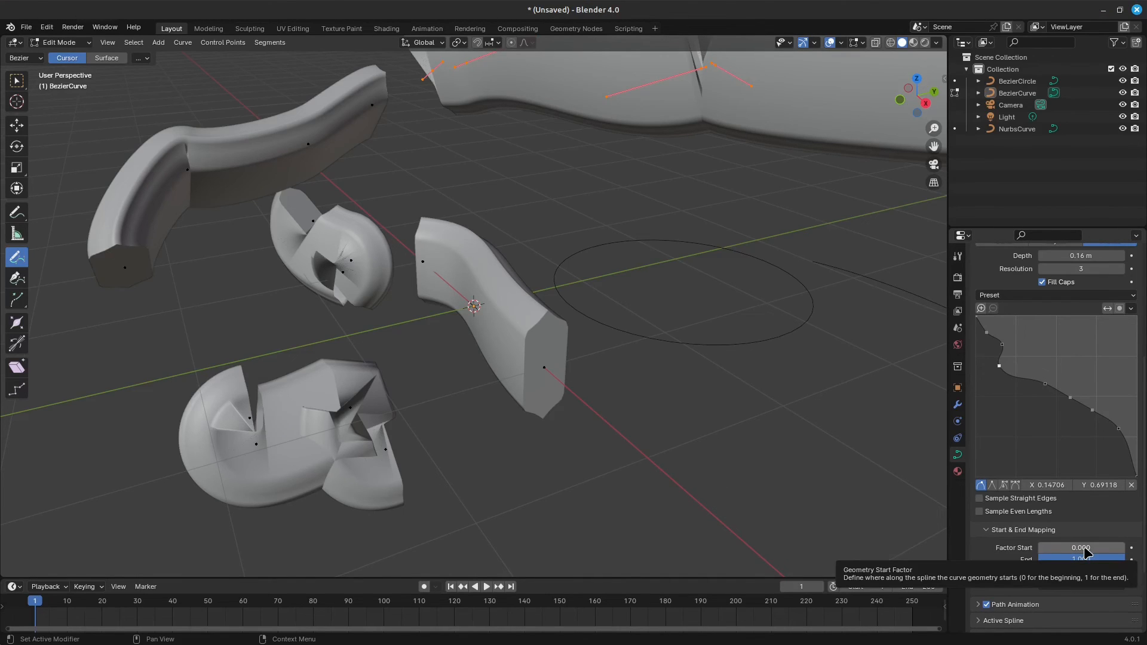
drag(1079, 549, 1042, 549)
click(1092, 547)
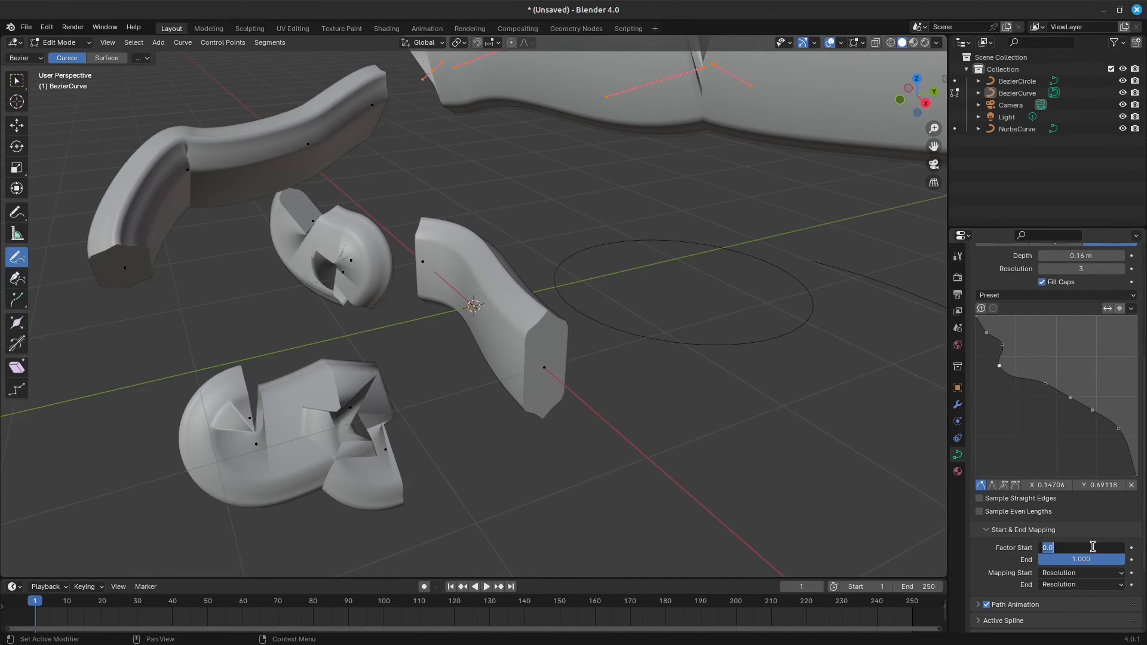
key(Return)
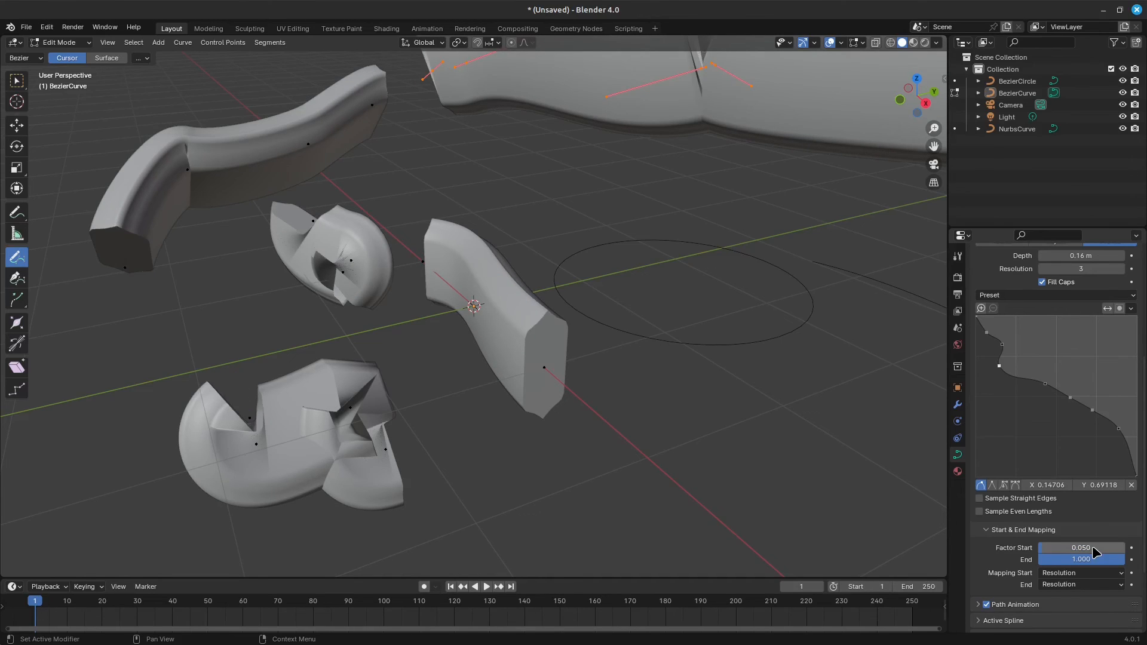
Step: Set the start factor to 0.5 so the bevel geometry begins halfway along each spline
click(1087, 547)
text(.5)
key(Return)
middle_drag(452, 412, 472, 376)
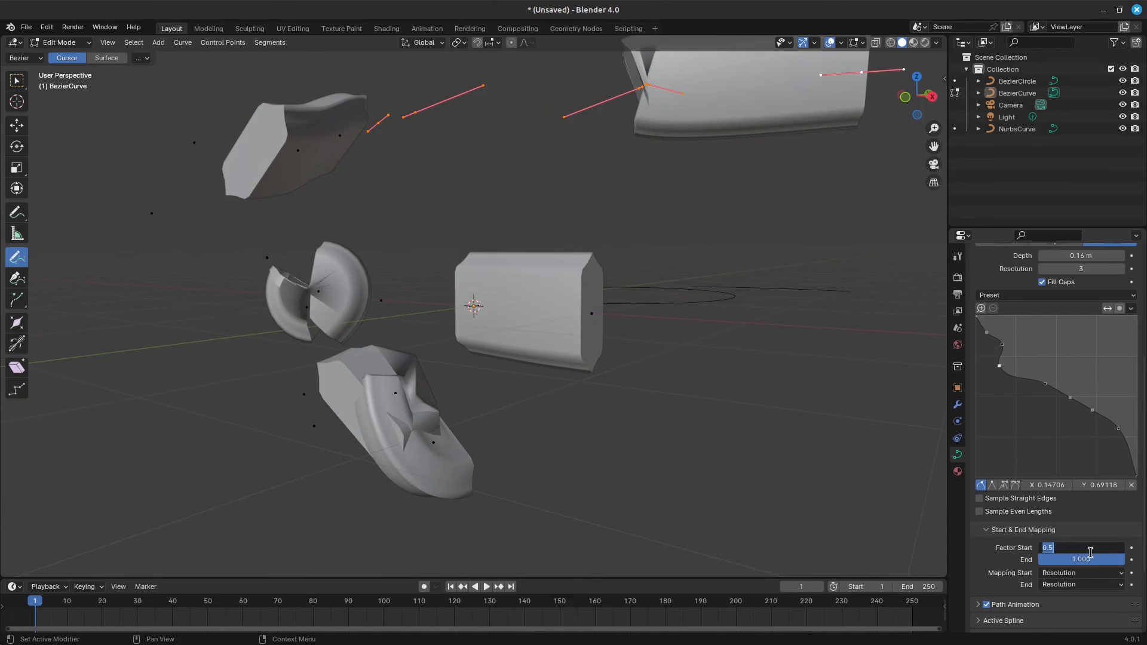
Step: Set the end factor to 0.75 so the bevel geometry stops three quarters along each spline
click(1092, 559)
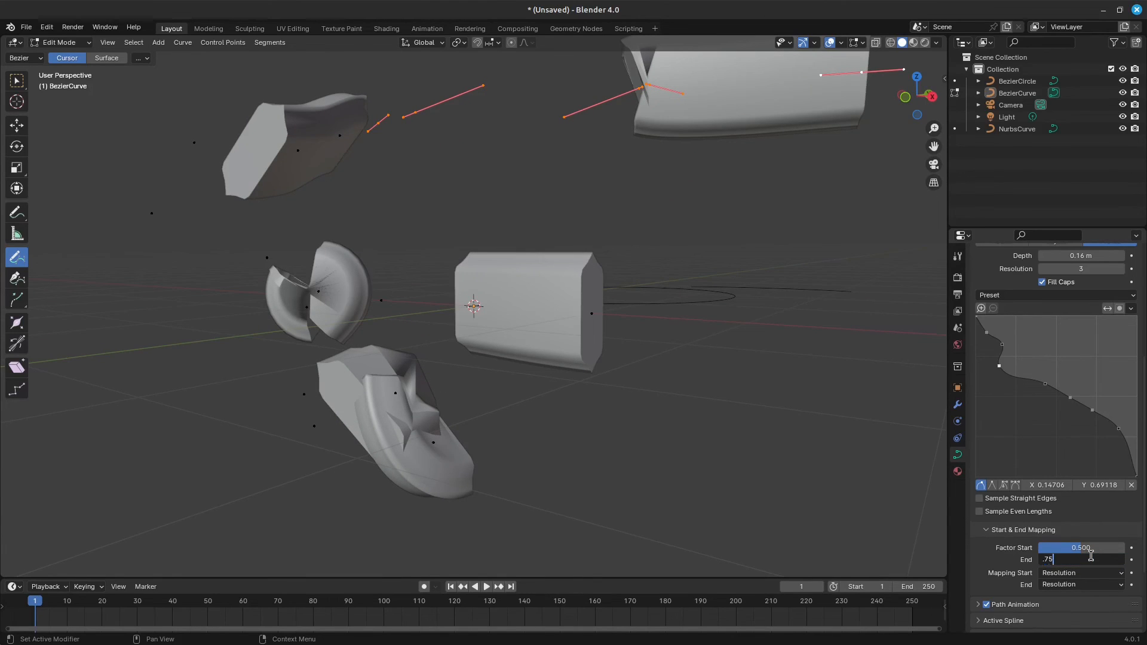
key(Return)
middle_drag(599, 376, 597, 402)
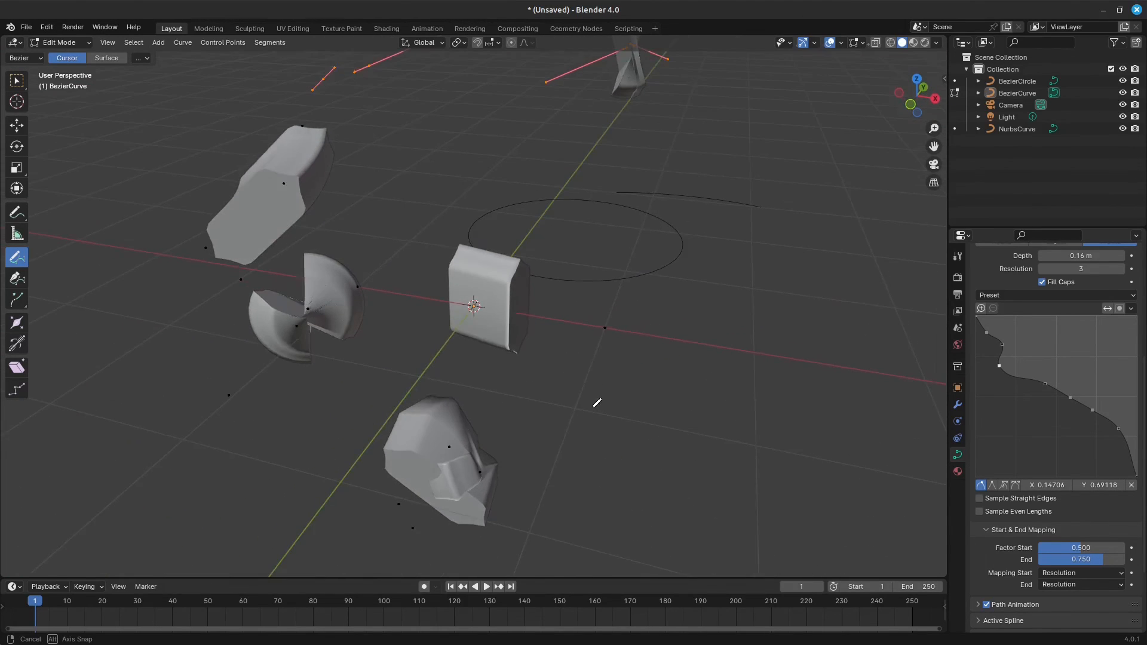
Step: Restore the geometry to the full spline length with a start factor of 0 and an end factor of 1
click(1050, 547)
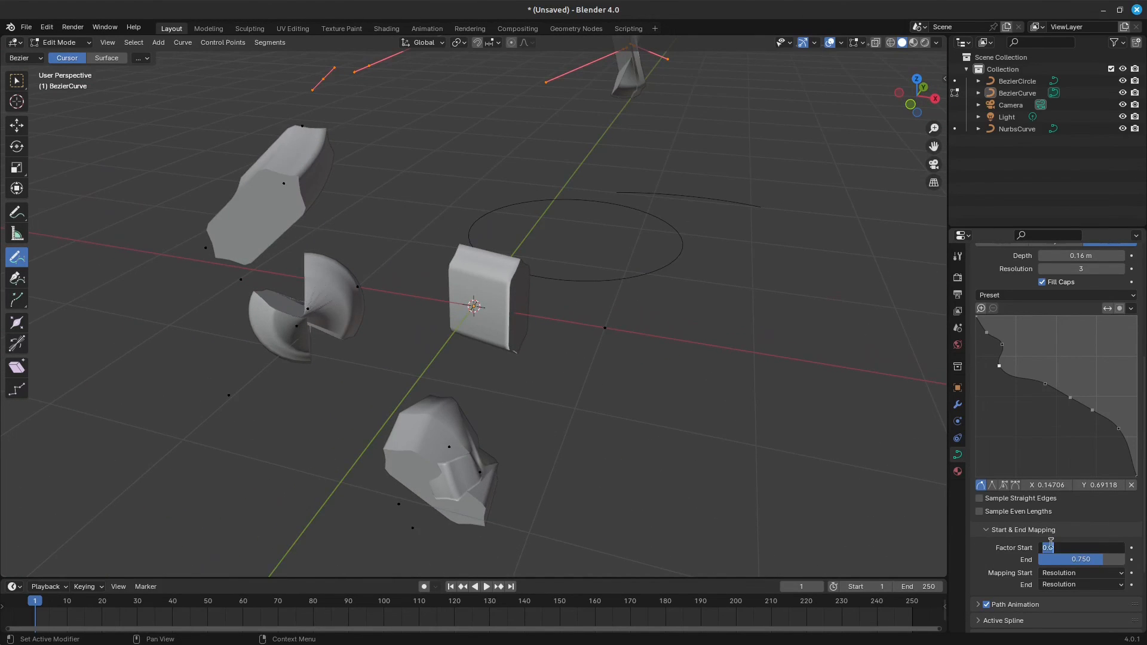
key(Return)
drag(1080, 548, 1116, 559)
drag(1096, 549, 1010, 549)
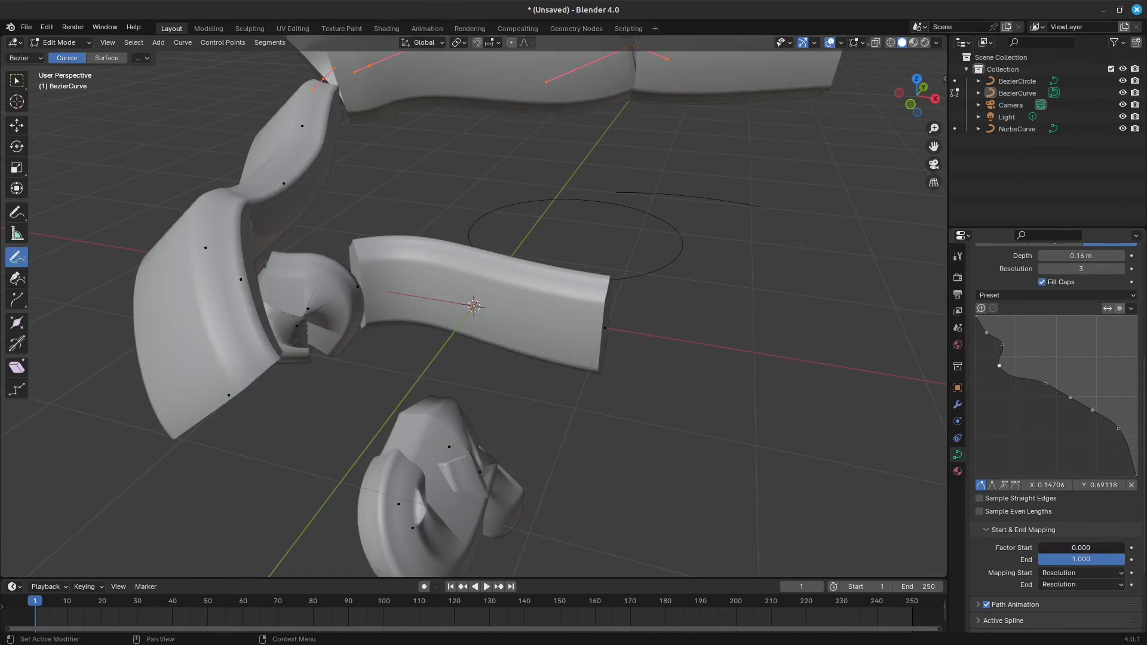
Step: Open the mapping choices for the bevel's start factor
click(1096, 574)
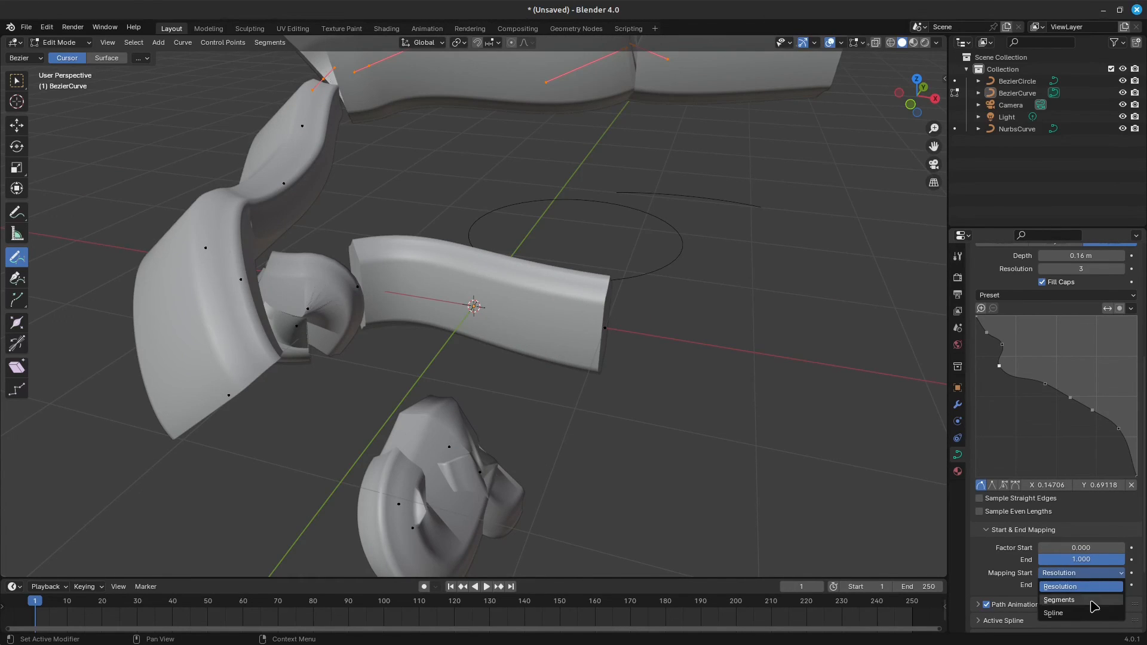